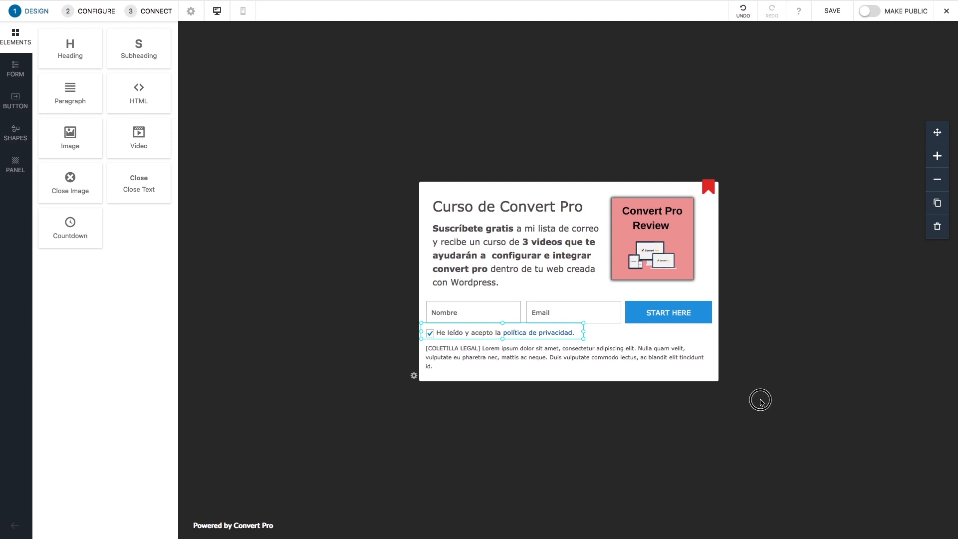
# Step: Open the After Few Seconds on Page rule of Ruleset 1 in the design's launch configuration
pyautogui.click(89, 10)
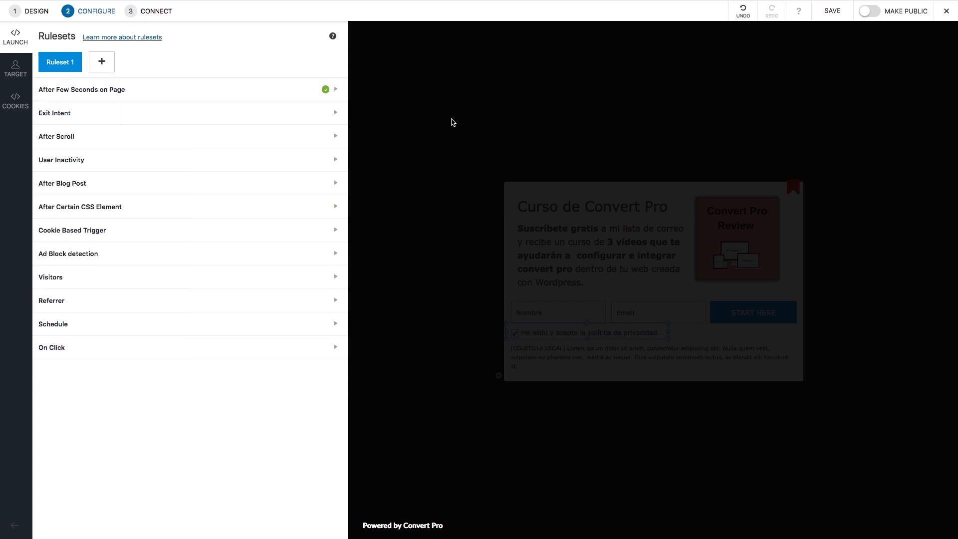
pyautogui.click(122, 90)
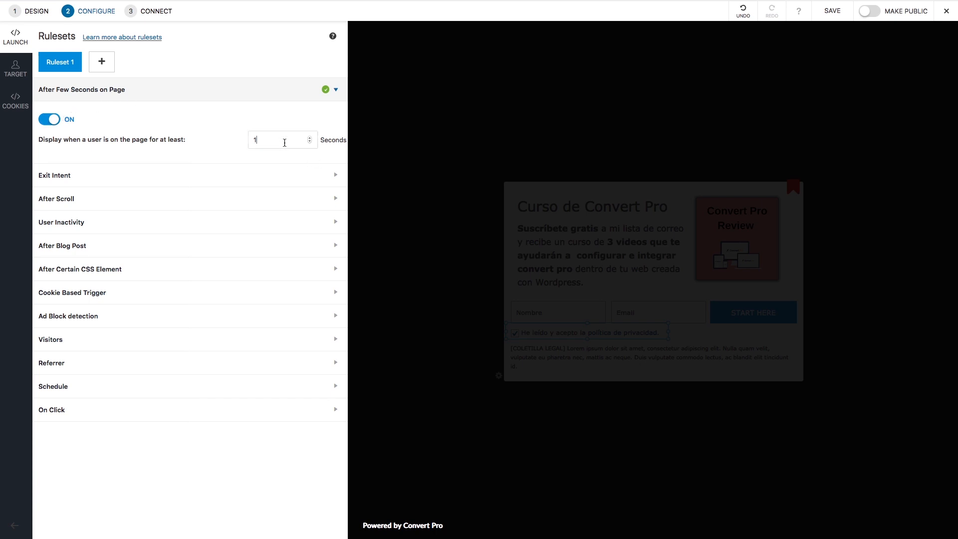
# Step: Try page delays of 30 seconds and 1 second, and switch the After Few Seconds on Page rule off
pyautogui.write('0')
pyautogui.press('BackSpace')
pyautogui.press('BackSpace')
pyautogui.write('30')
pyautogui.moveTo(260, 142); pyautogui.dragTo(243, 138)
pyautogui.write('1')
pyautogui.click(53, 120)
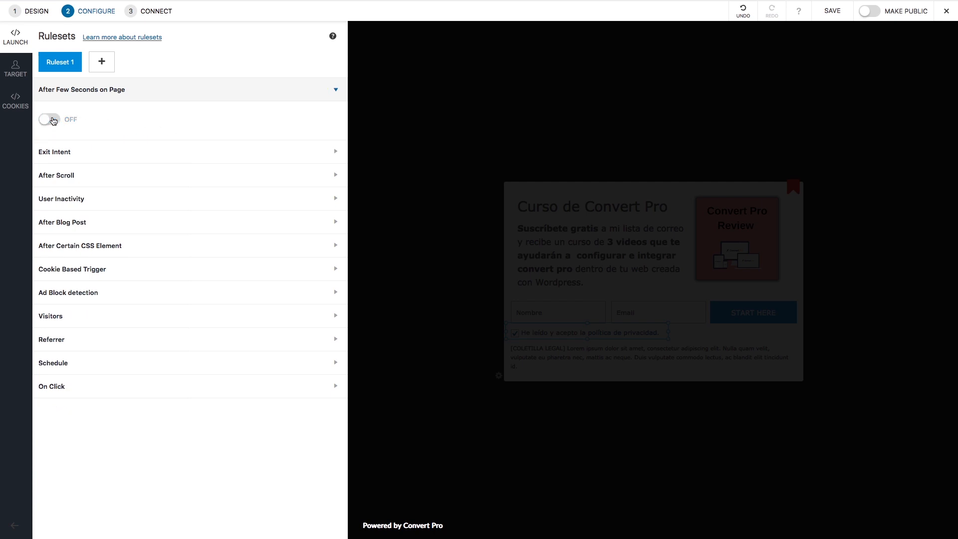
# Step: Check the Exit Intent rule and enable the After Scroll rule with a 75% scroll threshold
pyautogui.click(60, 152)
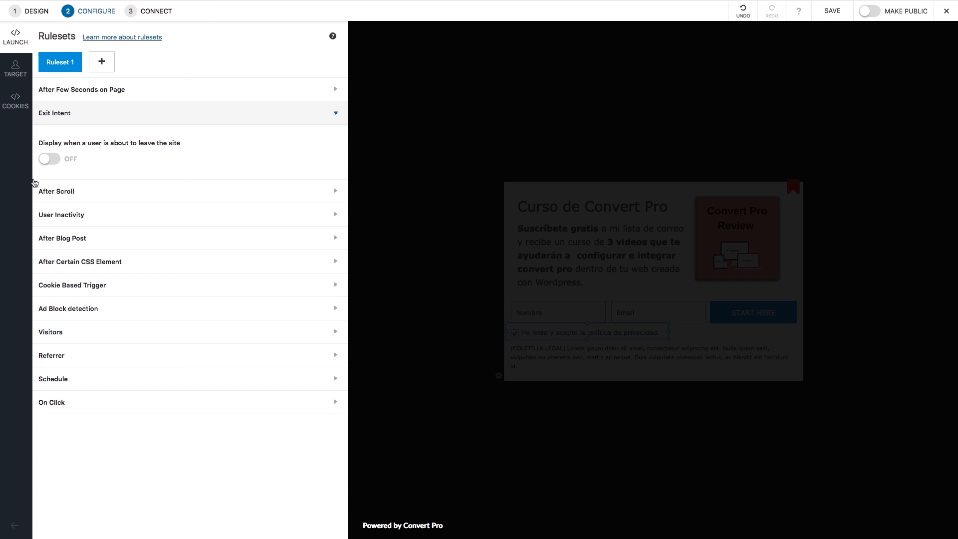
pyautogui.click(118, 113)
pyautogui.click(64, 135)
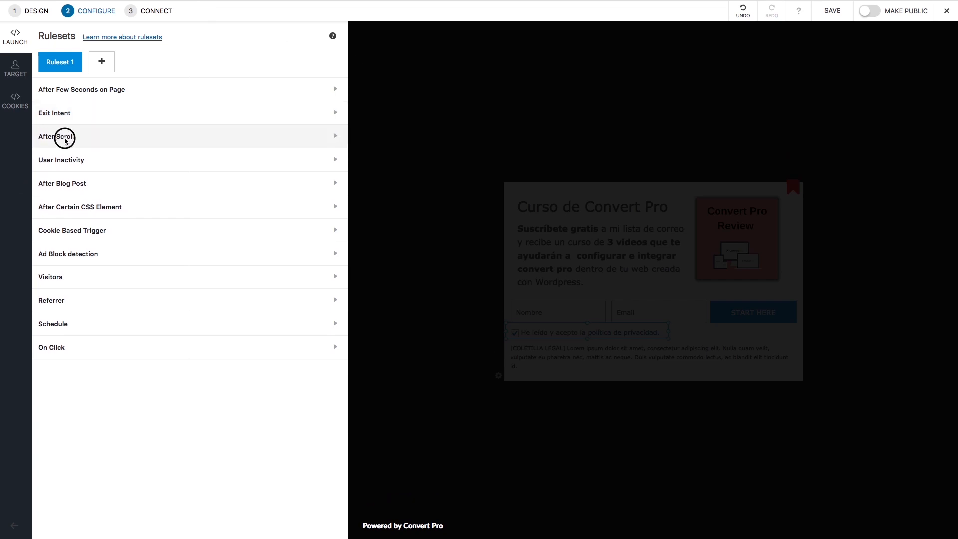
pyautogui.click(42, 168)
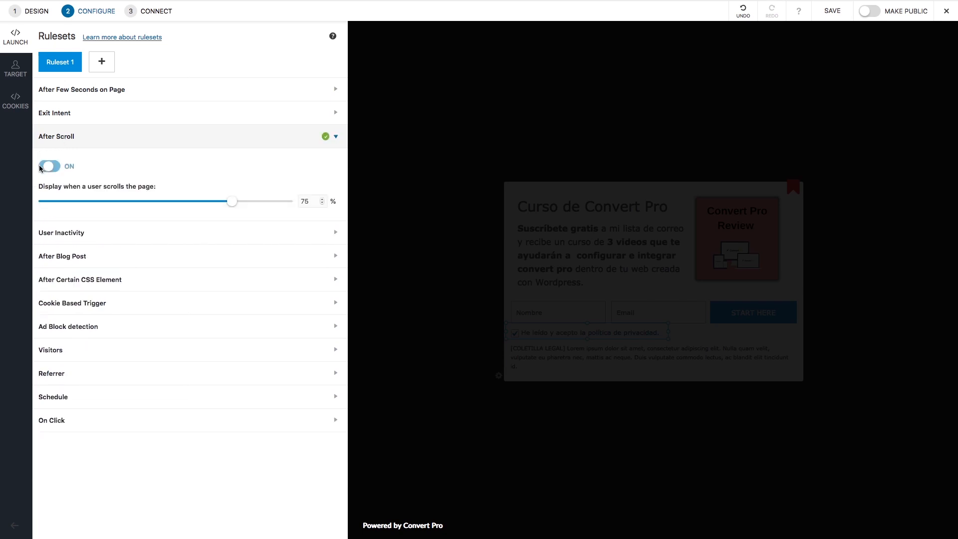
pyautogui.doubleClick(307, 200)
# Step: Enable the After Few Seconds on Page rule with a delay of 30 seconds
pyautogui.click(153, 90)
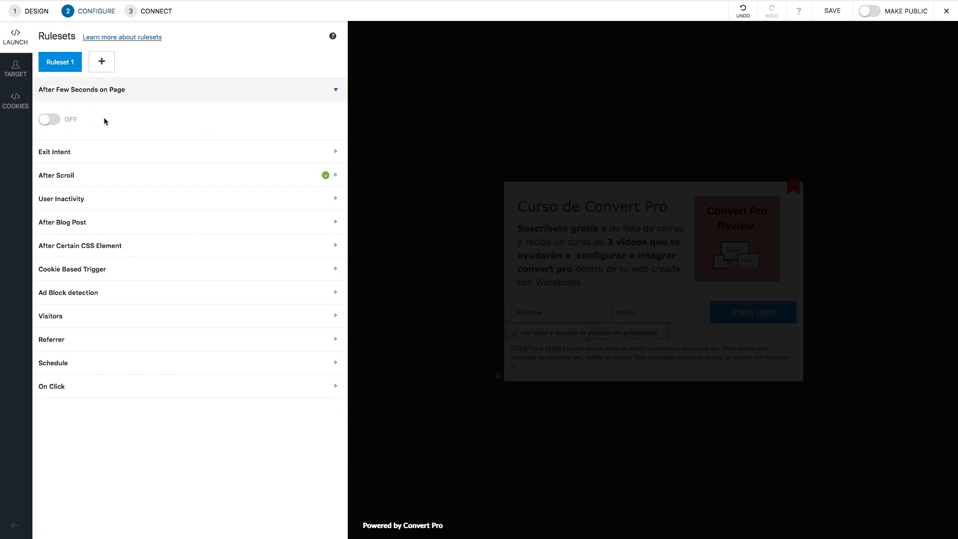
pyautogui.click(46, 121)
pyautogui.doubleClick(265, 139)
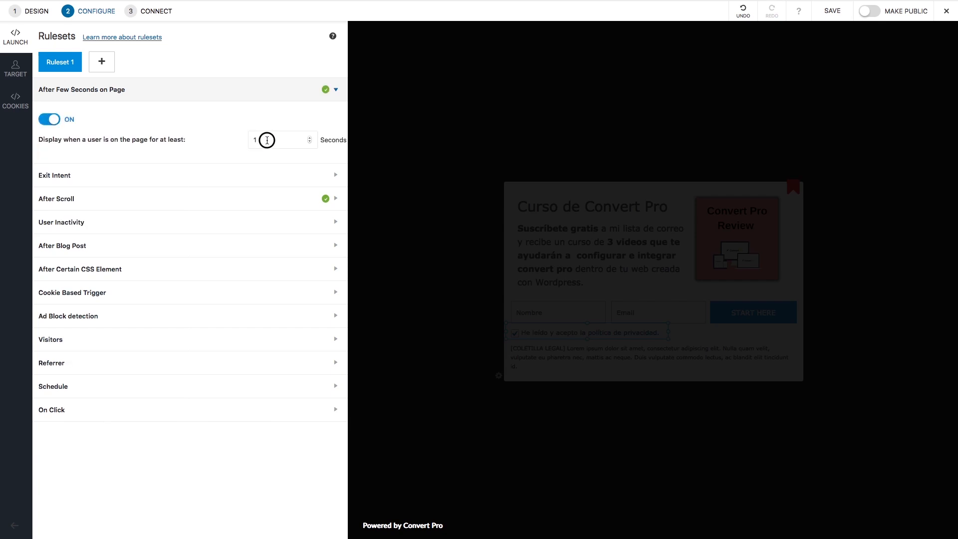
pyautogui.write('30')
pyautogui.click(103, 92)
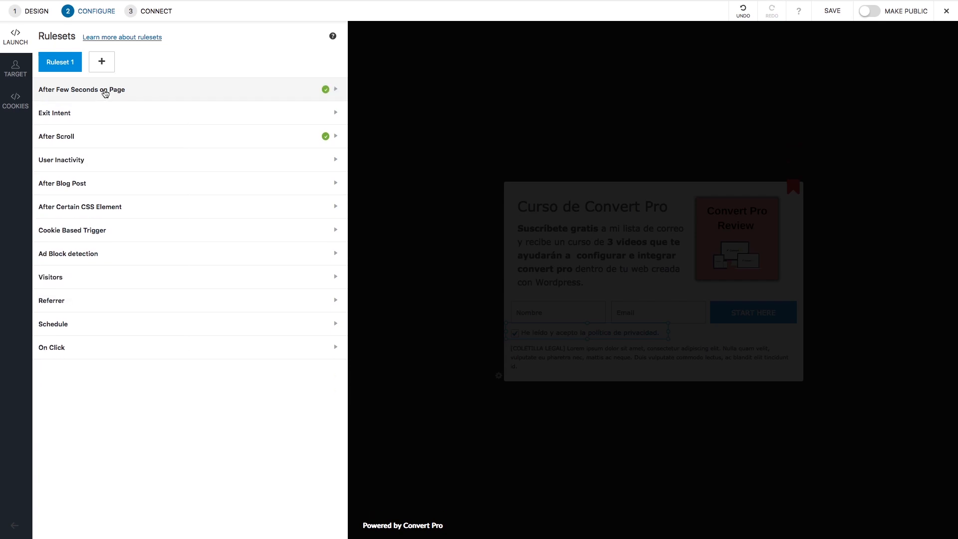
# Step: Review the settings of the After Scroll, User Inactivity and After Blog Post rules
pyautogui.click(159, 146)
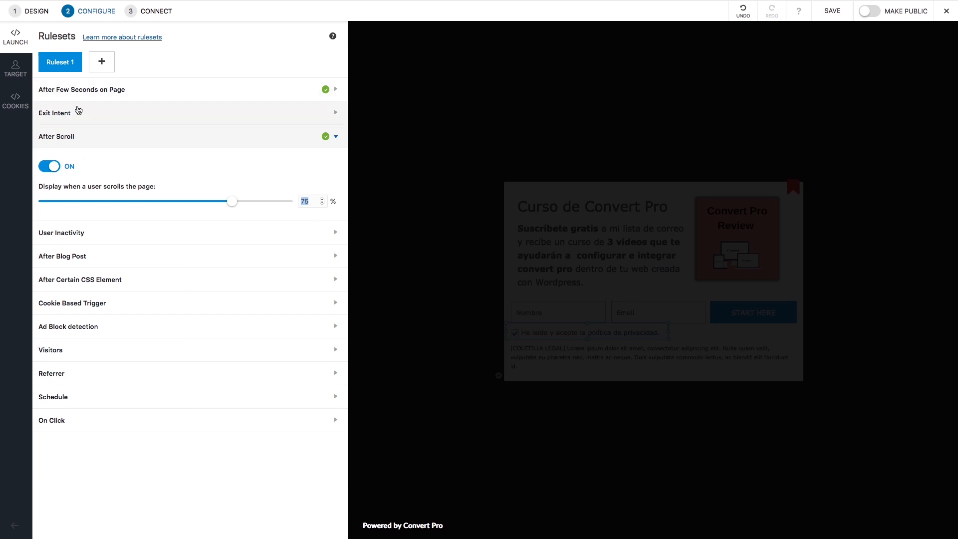
pyautogui.click(135, 232)
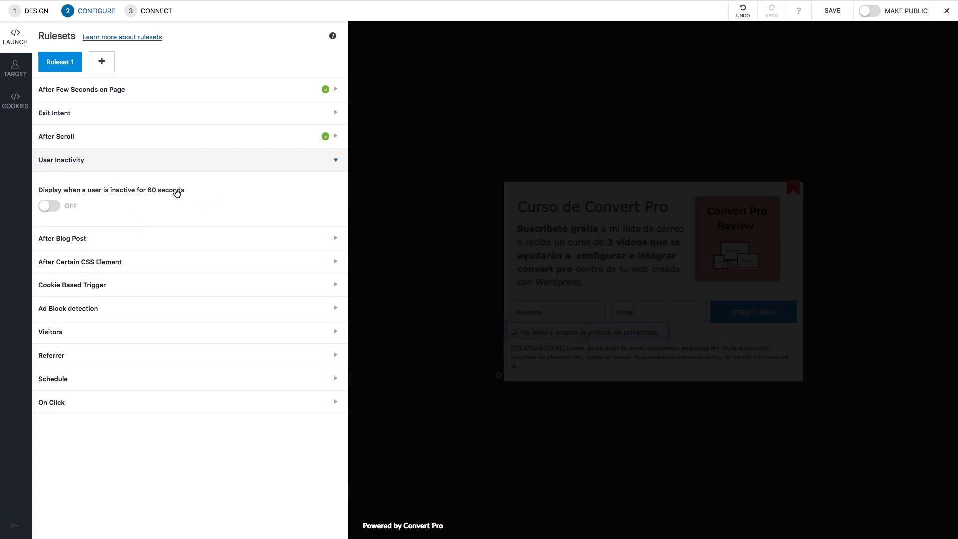
pyautogui.click(94, 239)
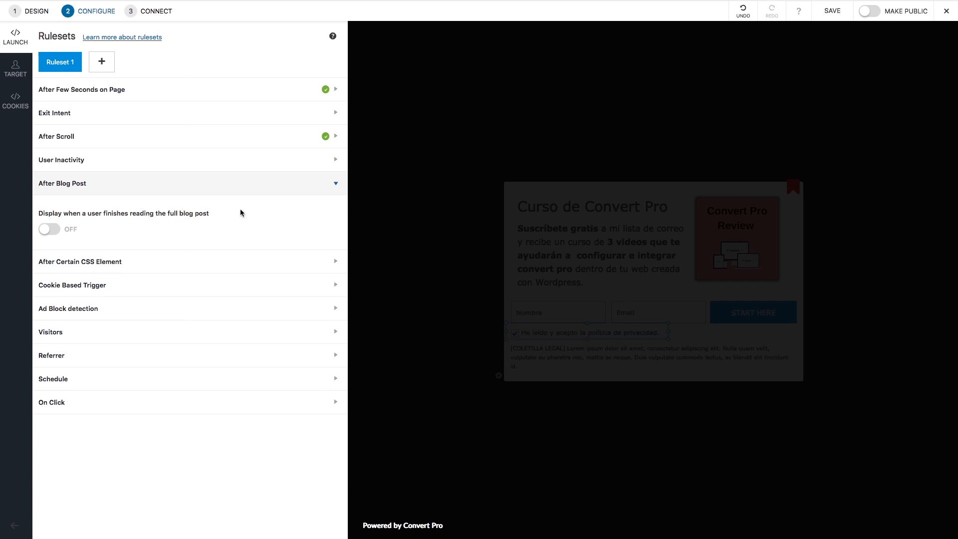
# Step: Try enabling the After Certain CSS Element, Cookie Based Trigger and Ad Block detection rules, switching the first two back off
pyautogui.click(113, 262)
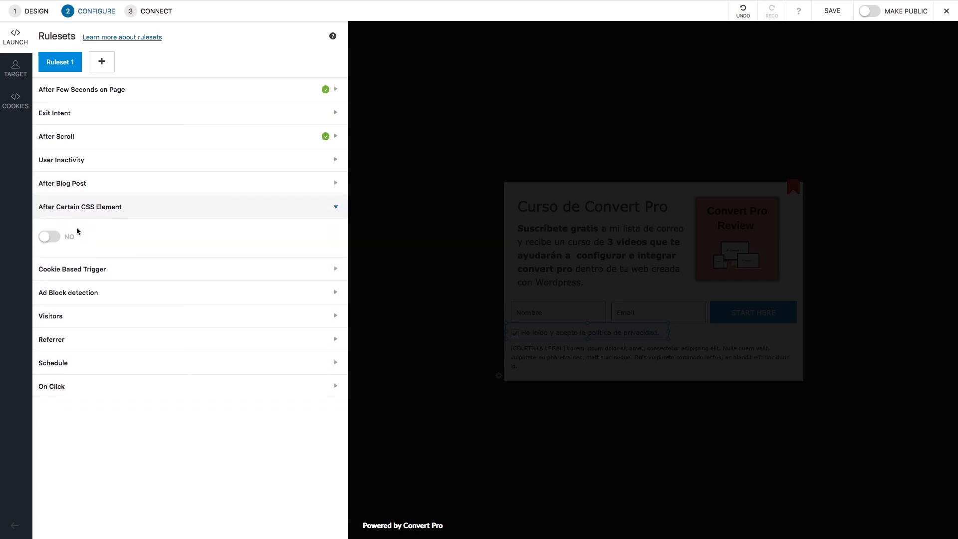
pyautogui.click(50, 237)
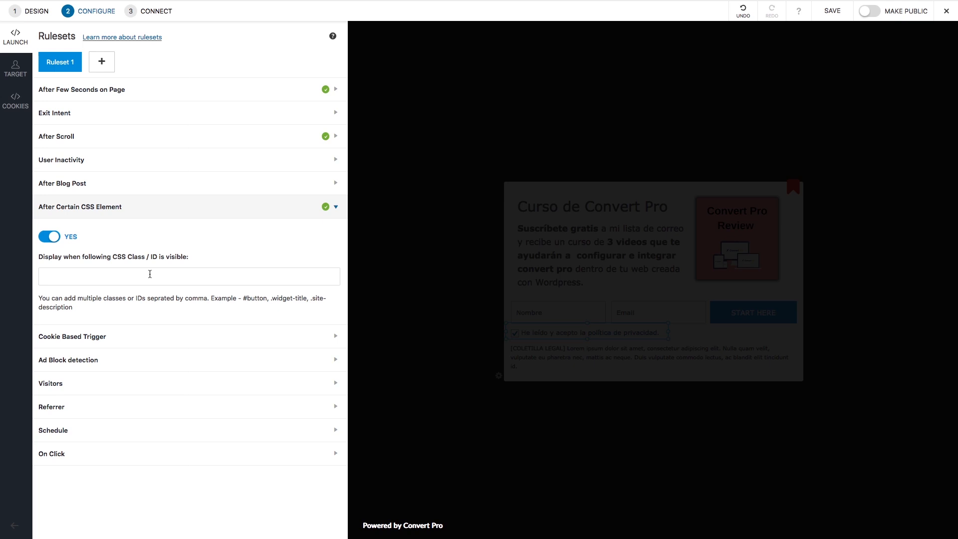
pyautogui.click(89, 338)
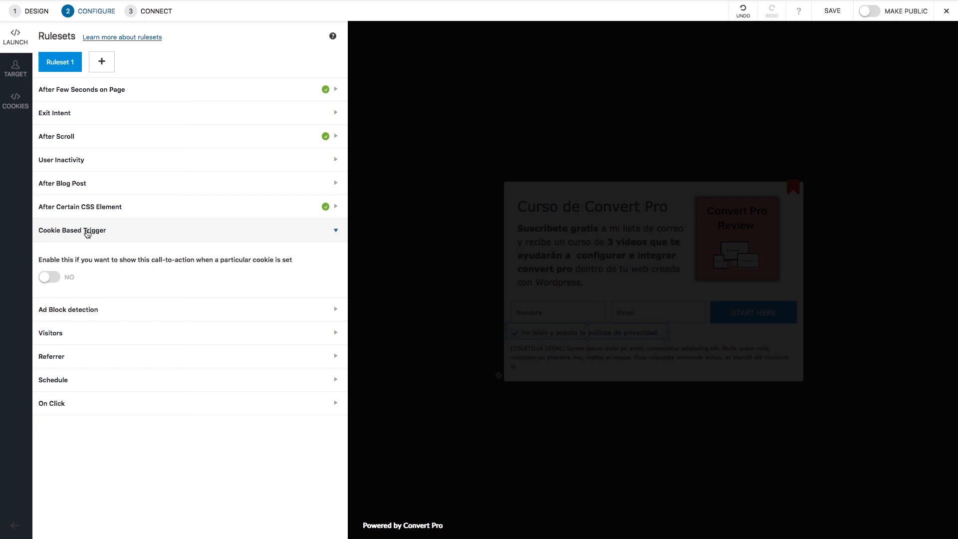
pyautogui.click(54, 279)
pyautogui.click(108, 312)
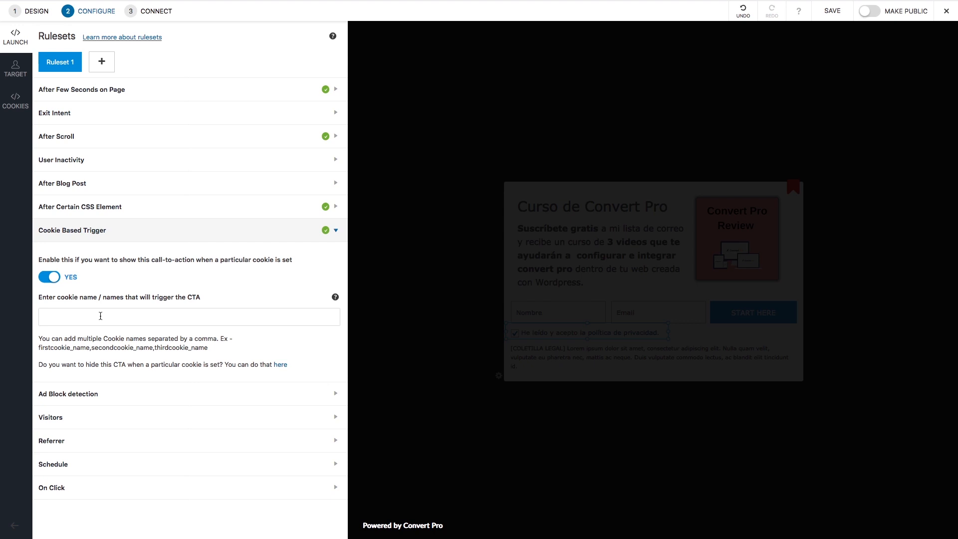
pyautogui.click(49, 277)
pyautogui.click(98, 208)
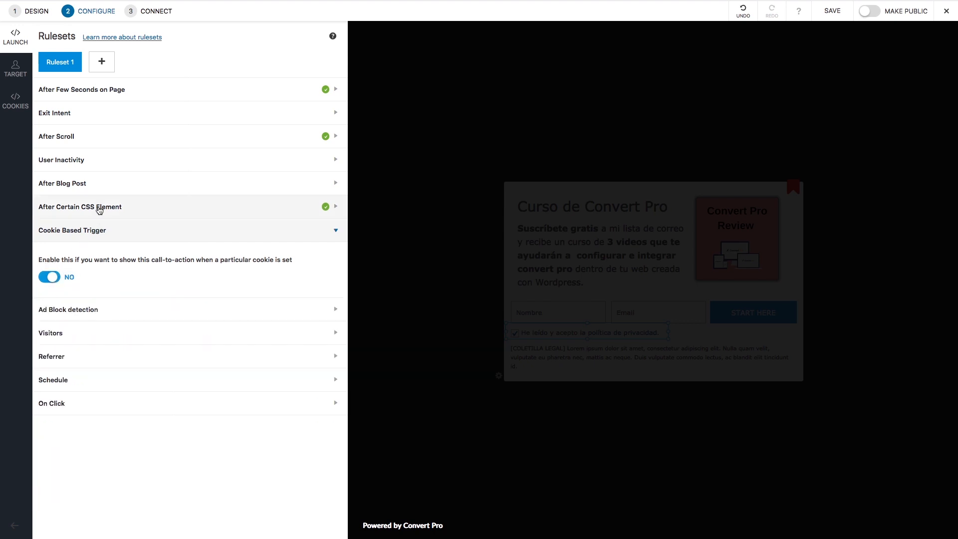
pyautogui.click(49, 238)
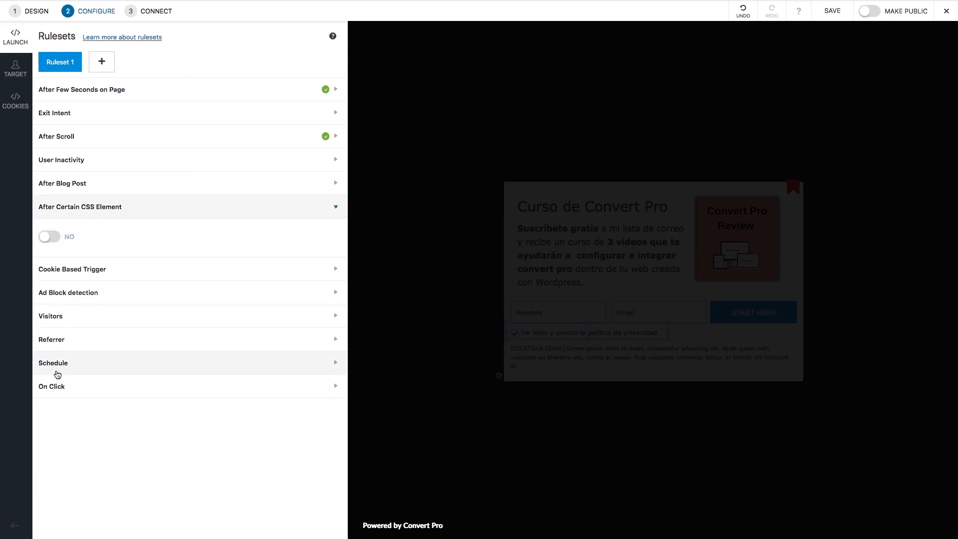
pyautogui.click(85, 298)
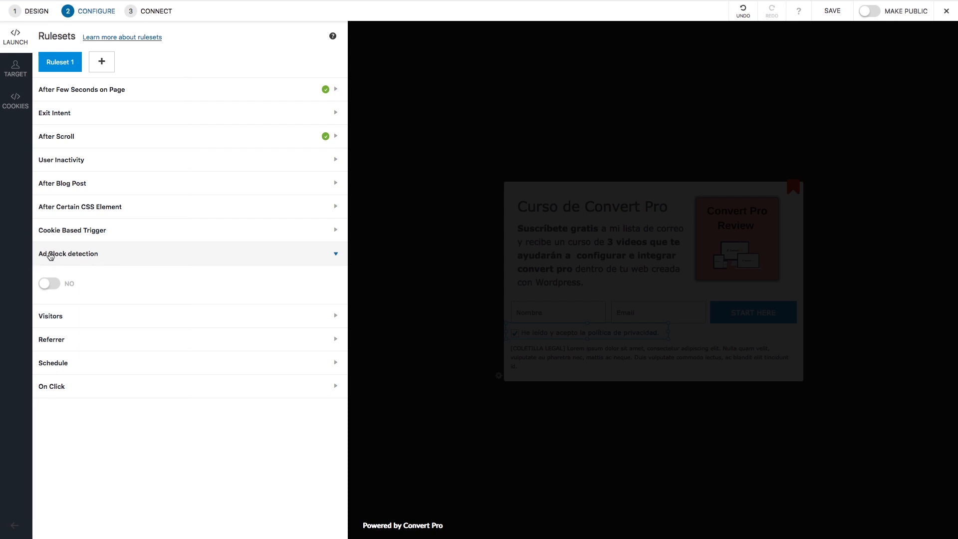
pyautogui.click(49, 285)
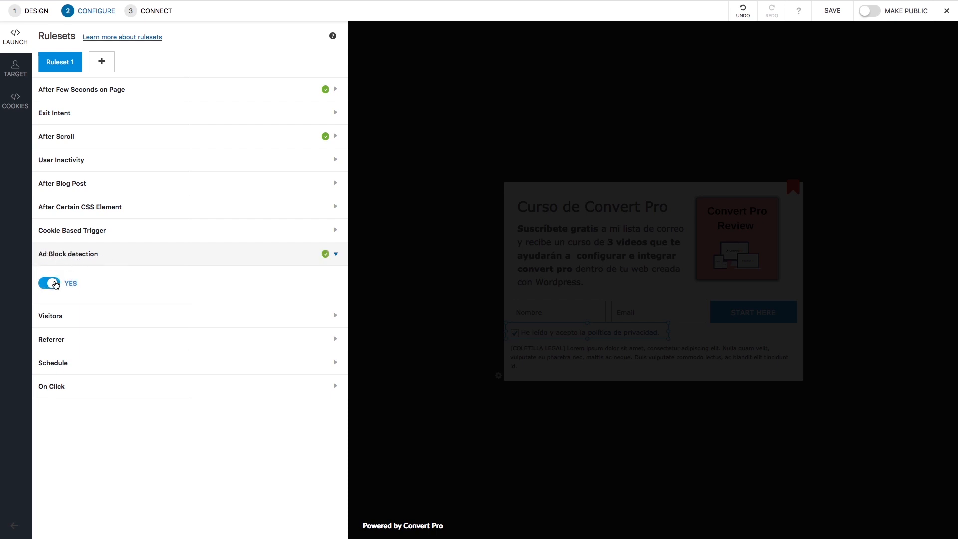
# Step: Enable the Visitors rule with the visitor type First Time Visitors Only
pyautogui.click(74, 316)
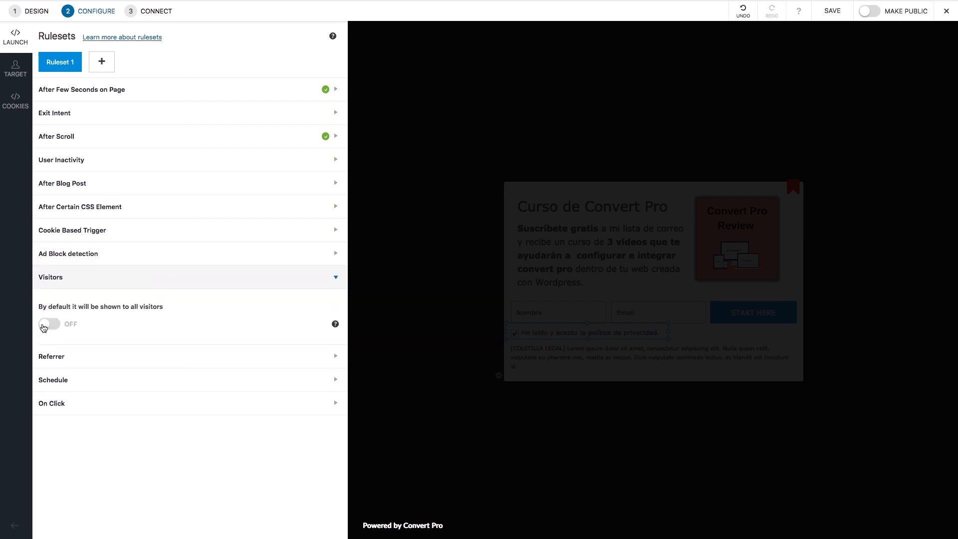
pyautogui.click(47, 325)
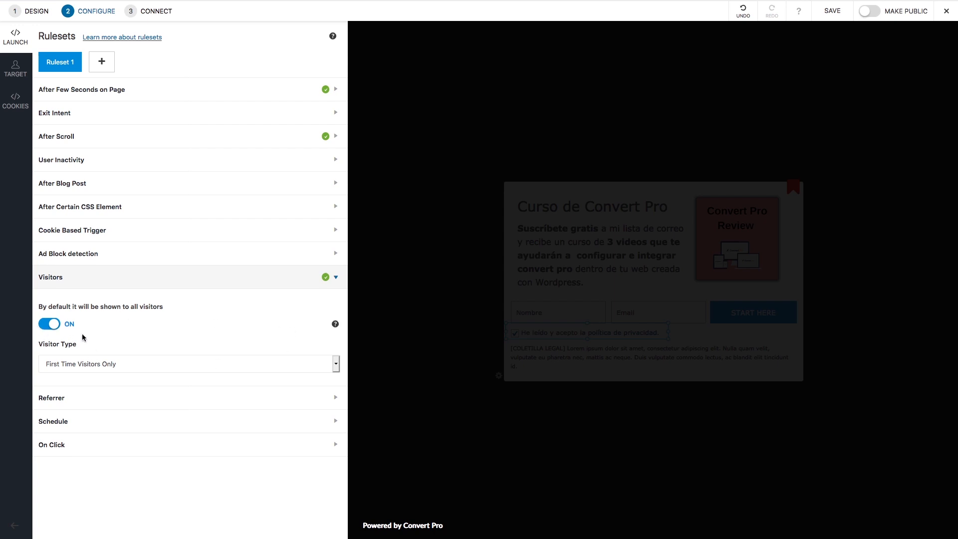
pyautogui.click(97, 365)
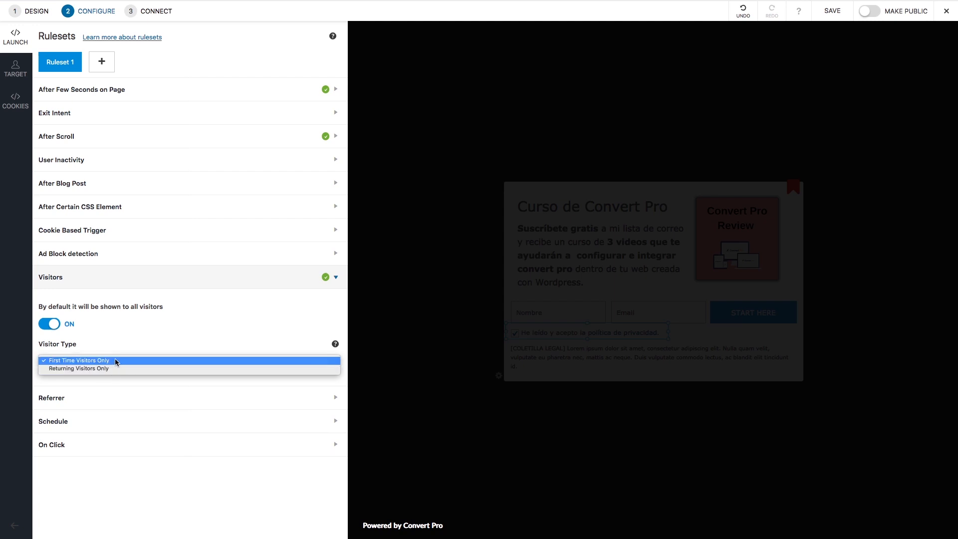
pyautogui.click(115, 360)
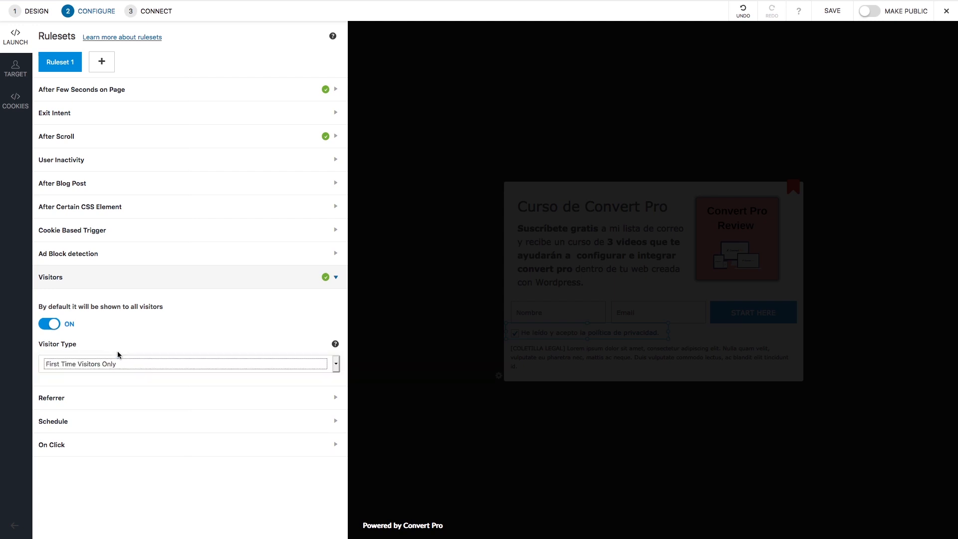
pyautogui.click(94, 279)
# Step: Enable the Referrer rule with display type Hide From for visitors coming from zapatosmarketing.com
pyautogui.click(70, 301)
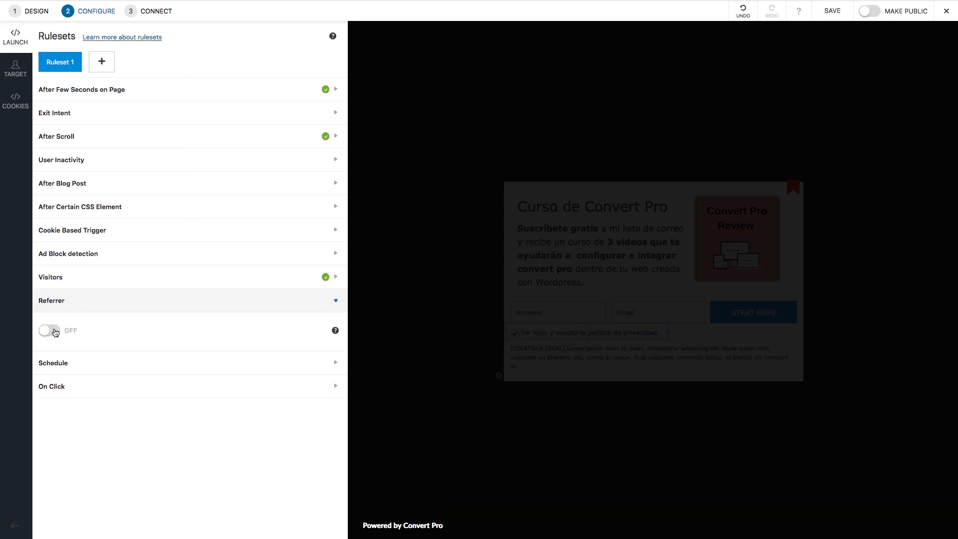
pyautogui.click(50, 330)
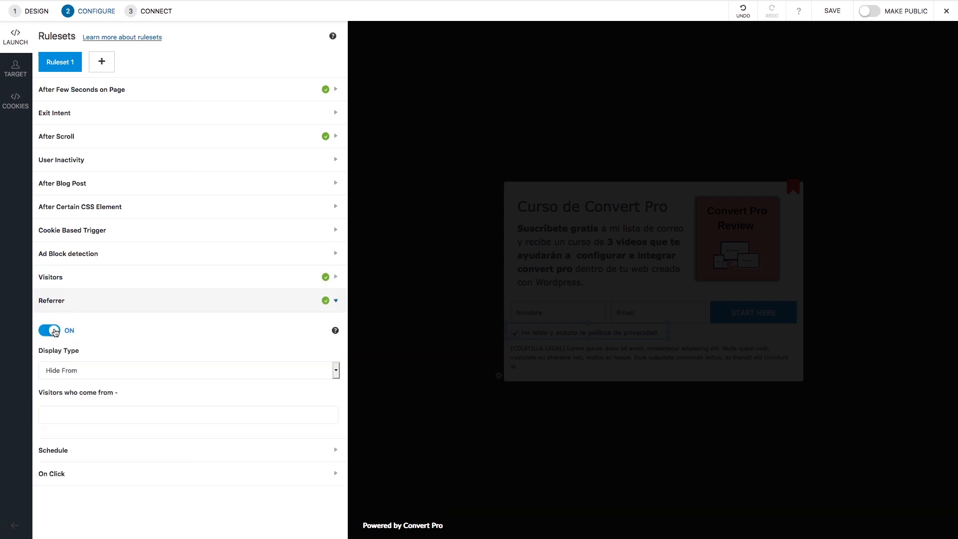
pyautogui.click(86, 369)
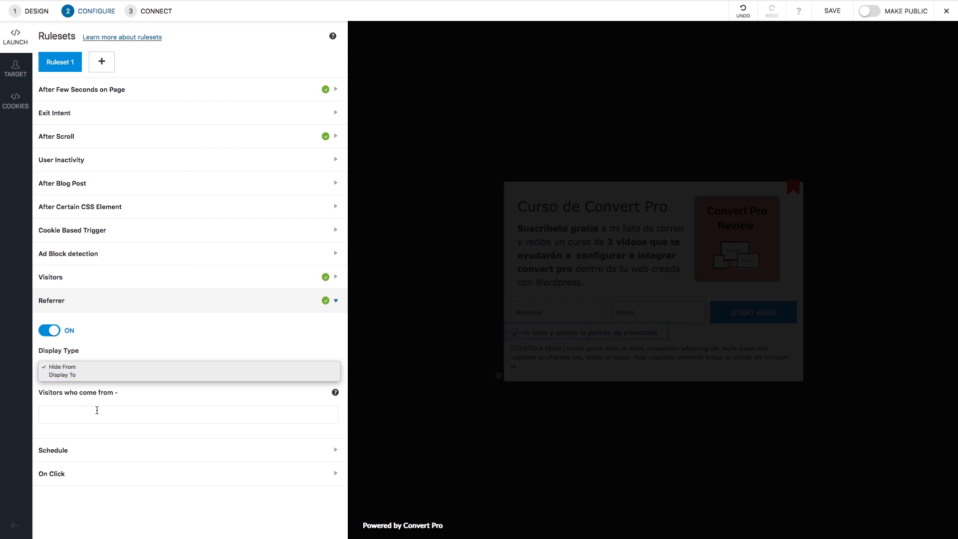
pyautogui.press('Escape')
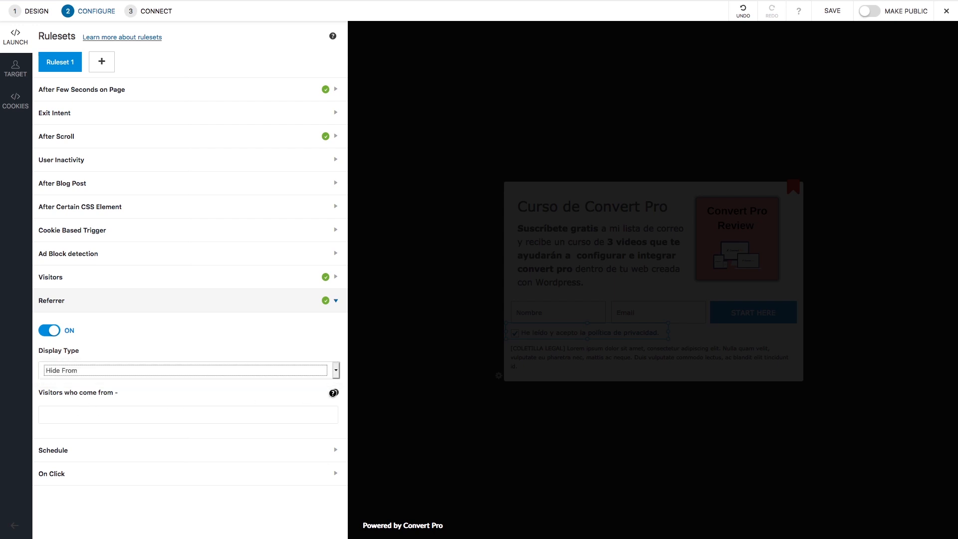
pyautogui.moveTo(335, 392)
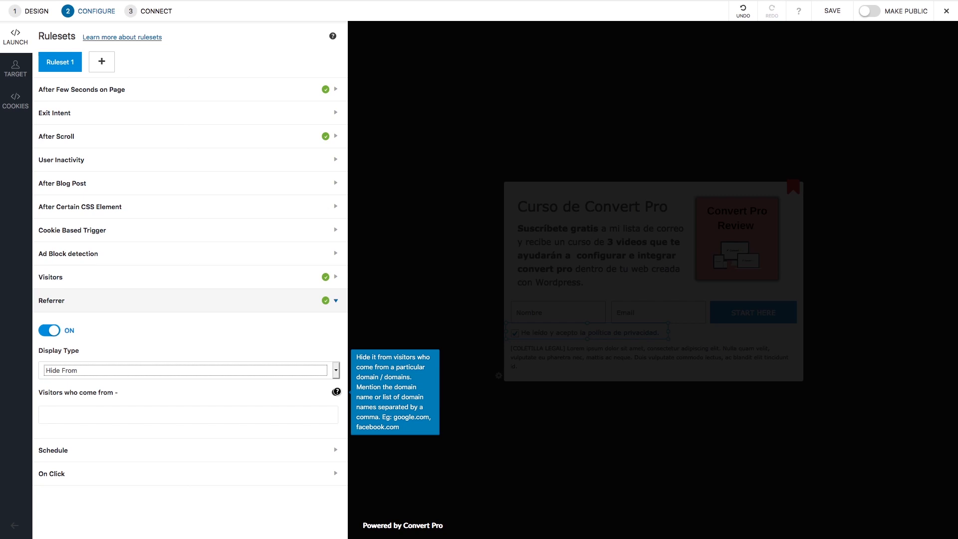
pyautogui.click(82, 415)
pyautogui.write('zapatosmar')
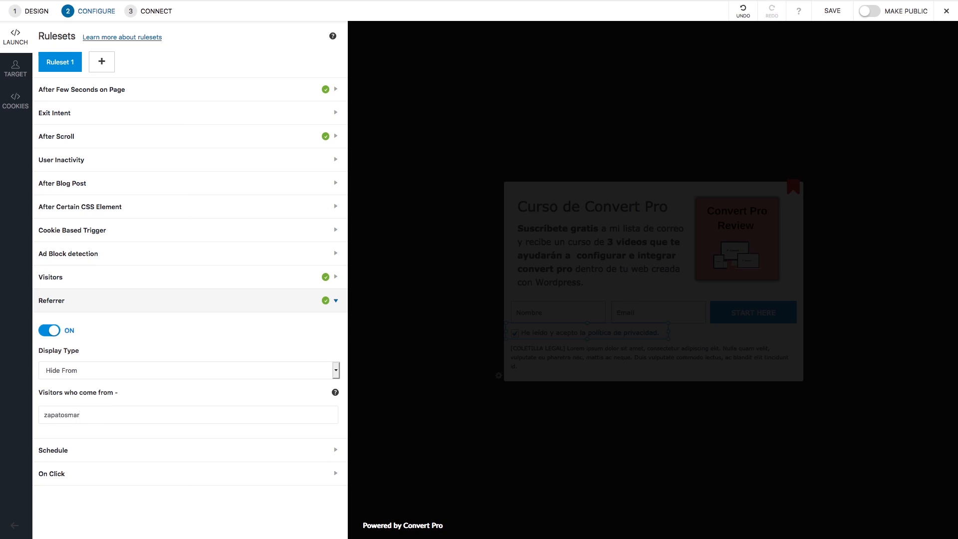
pyautogui.write('keting.com')
# Step: Try the Referrer rule's Display To and Hide From types, and remove the zapatosmarketing.com domain and switch the rule off
pyautogui.click(100, 370)
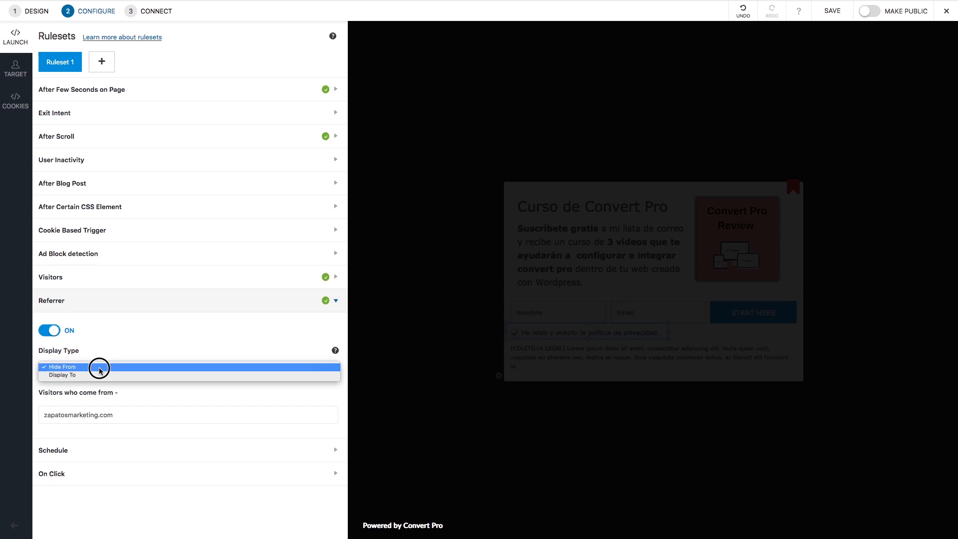
pyautogui.click(97, 370)
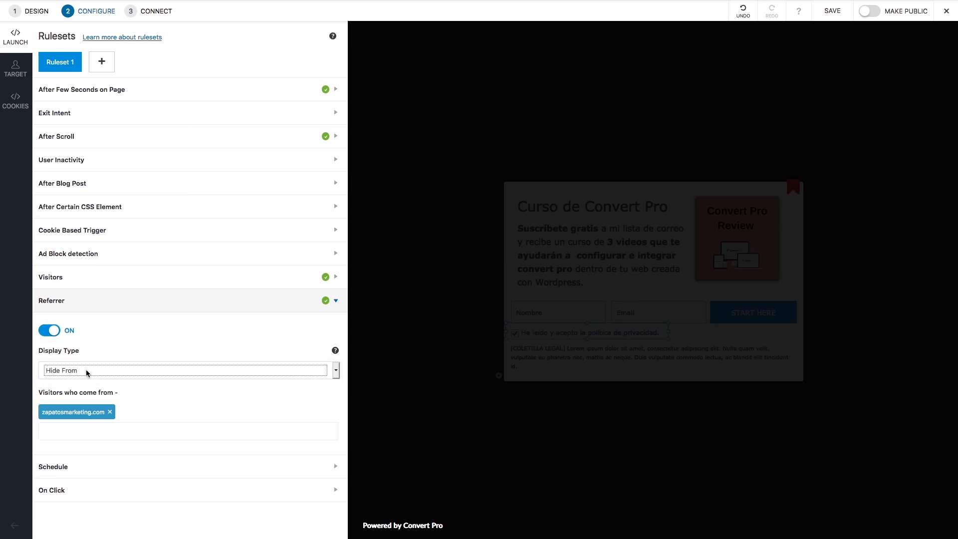
pyautogui.click(85, 369)
pyautogui.click(85, 375)
pyautogui.click(85, 371)
pyautogui.click(85, 360)
pyautogui.click(110, 412)
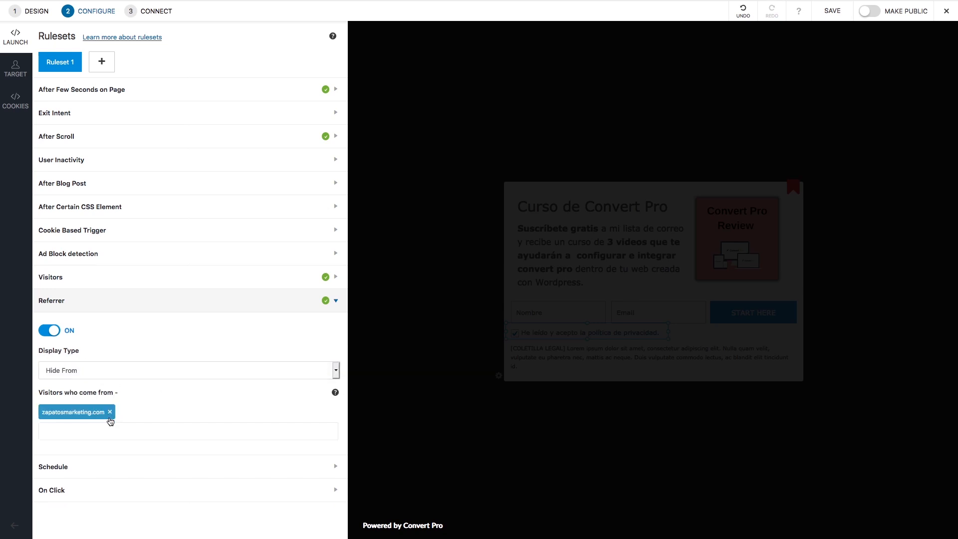
pyautogui.click(44, 330)
# Step: Enable scheduled display of the design in the Schedule rule
pyautogui.click(90, 364)
pyautogui.click(58, 367)
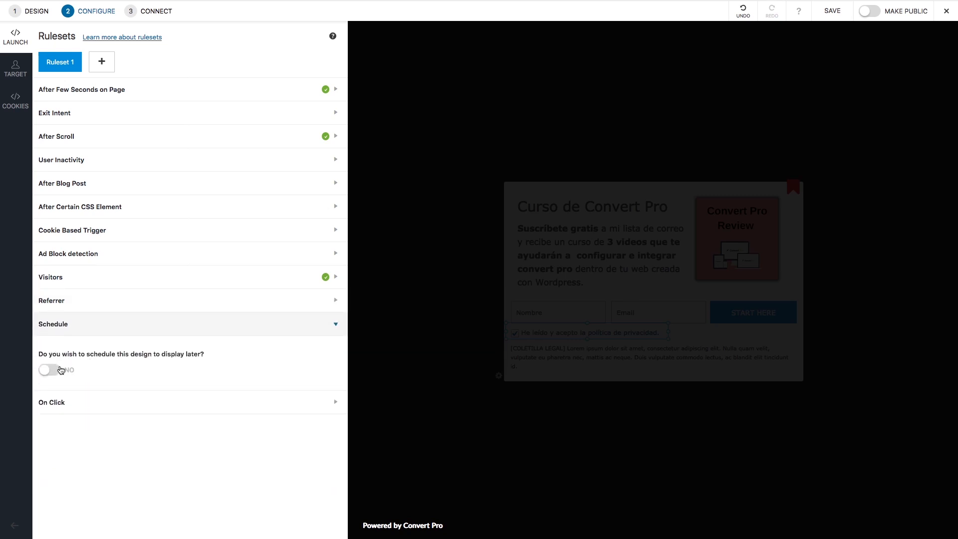
pyautogui.click(60, 369)
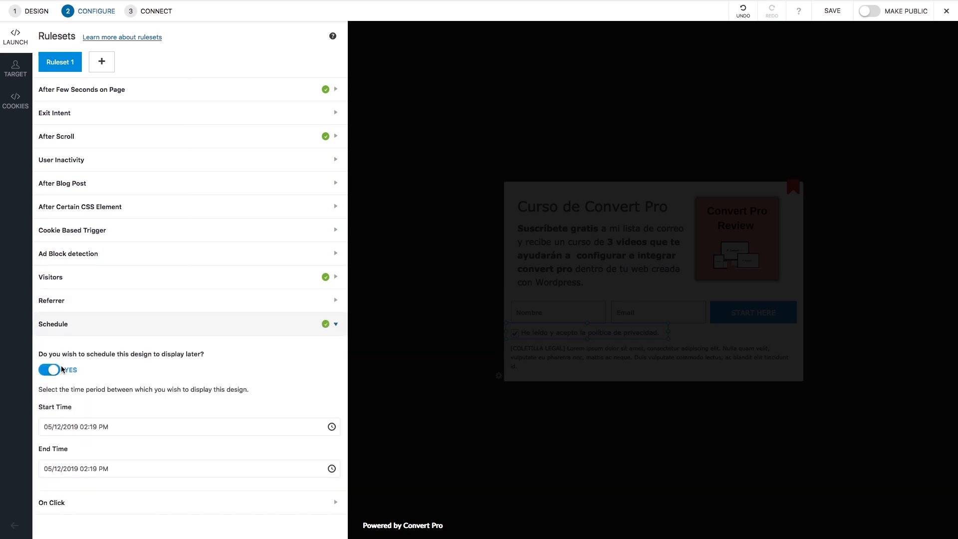
# Step: Switch off scheduled display of the design in the Schedule rule and open the On Click rule
pyautogui.click(145, 424)
pyautogui.moveTo(143, 466); pyautogui.dragTo(32, 462)
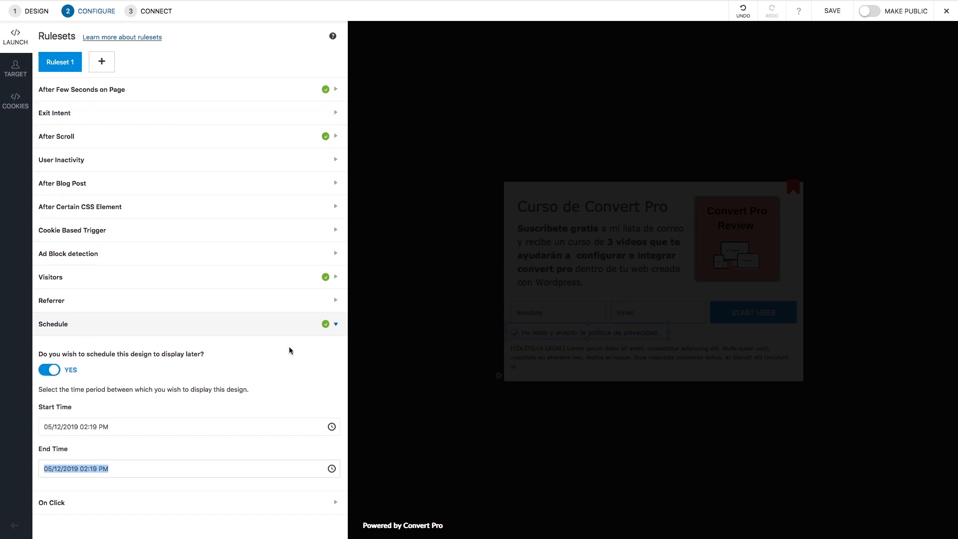
pyautogui.click(49, 373)
pyautogui.click(52, 401)
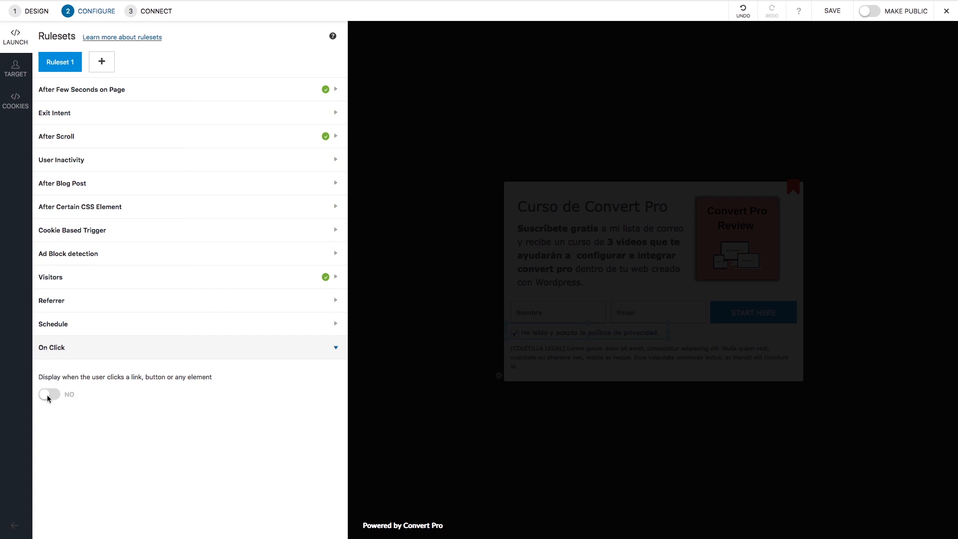
# Step: Disable the After Scroll, After Few Seconds on Page and Visitors rules in Ruleset 1
pyautogui.click(272, 135)
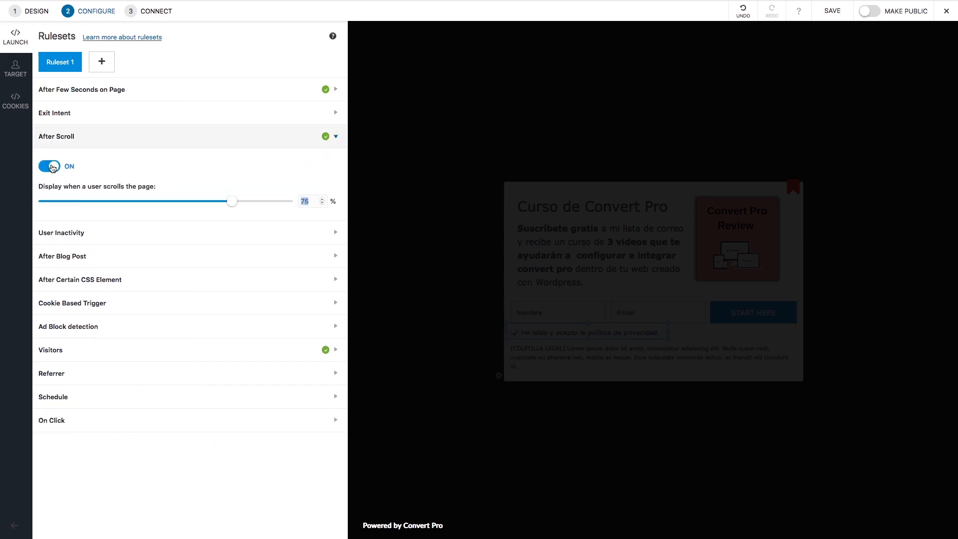
pyautogui.click(52, 167)
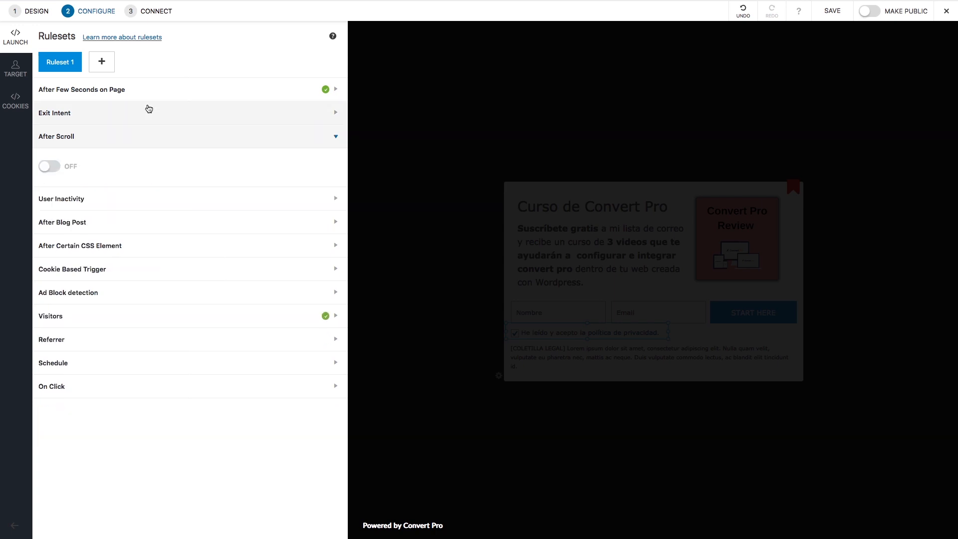
pyautogui.click(164, 90)
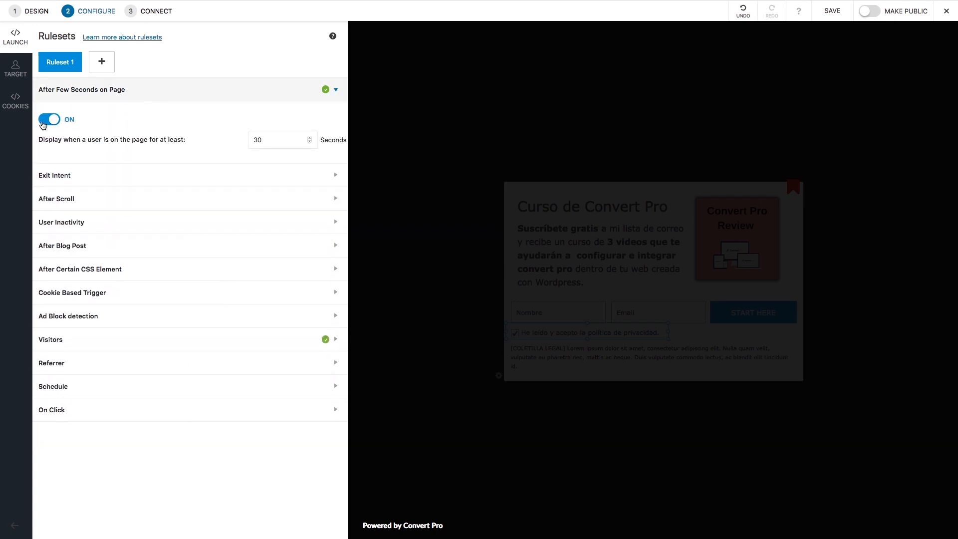
pyautogui.click(43, 124)
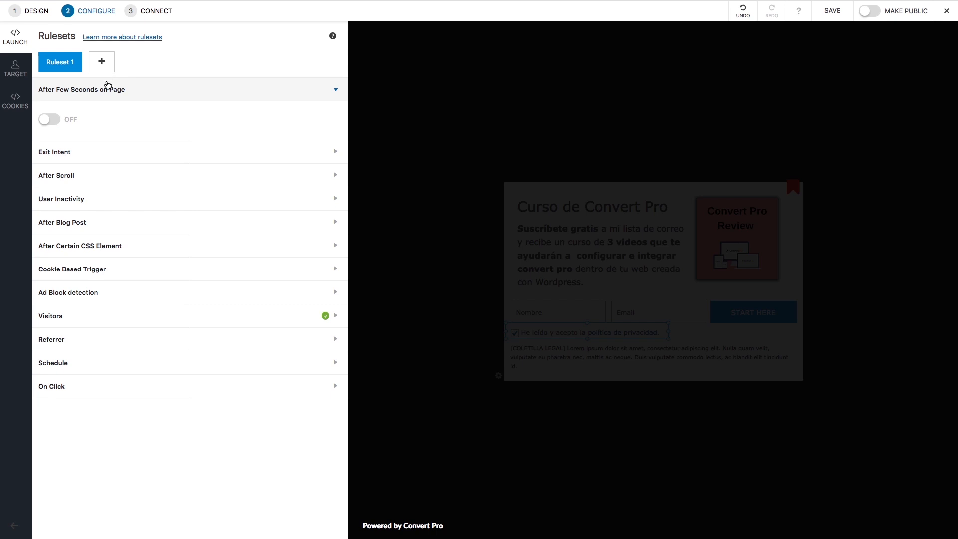
pyautogui.click(113, 315)
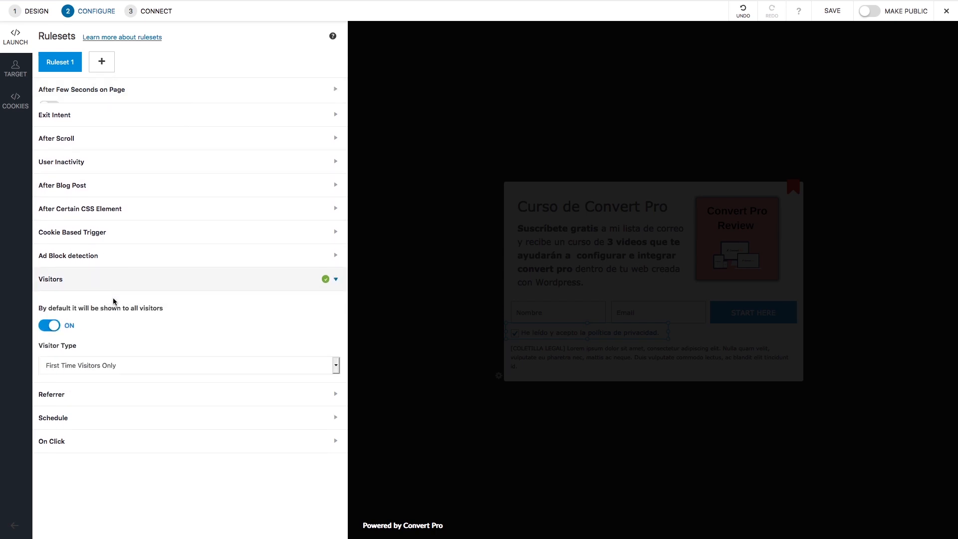
pyautogui.click(51, 327)
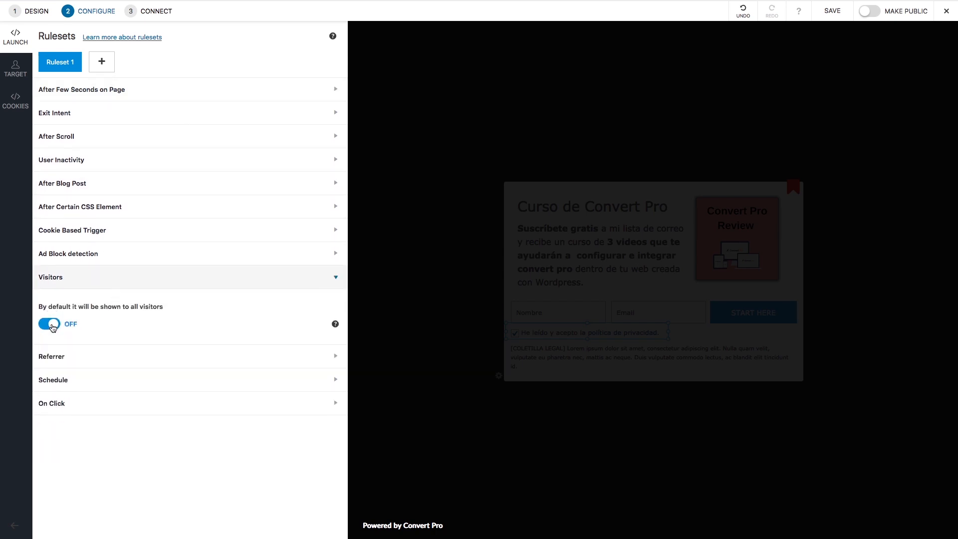
# Step: Enable the On Click rule for displaying the popup and copy its link code
pyautogui.click(105, 402)
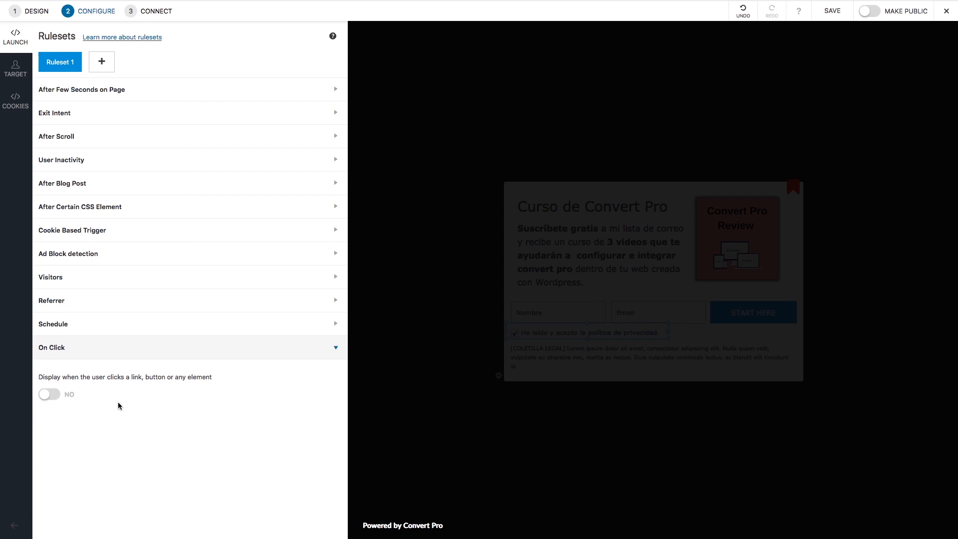
pyautogui.click(48, 395)
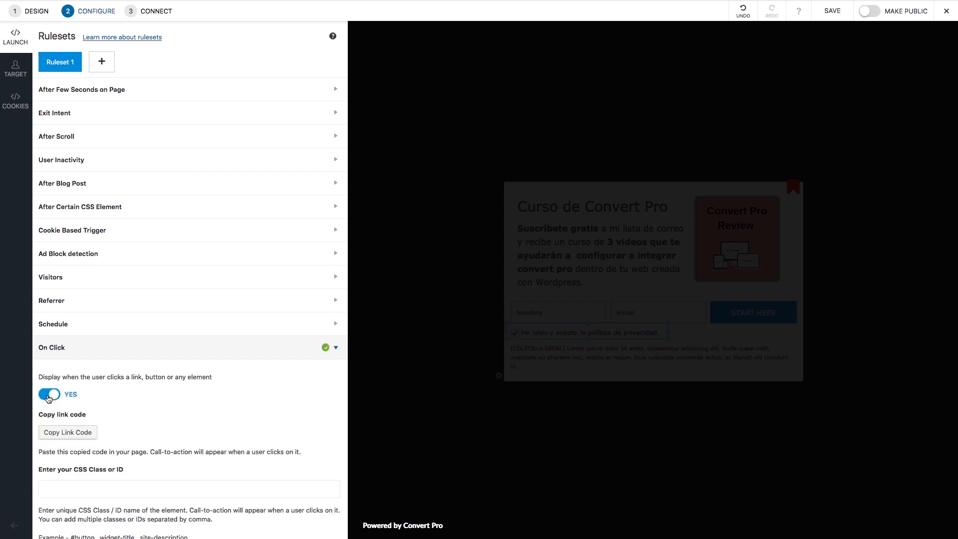
pyautogui.click(79, 433)
pyautogui.scroll(-1, 64, 425)
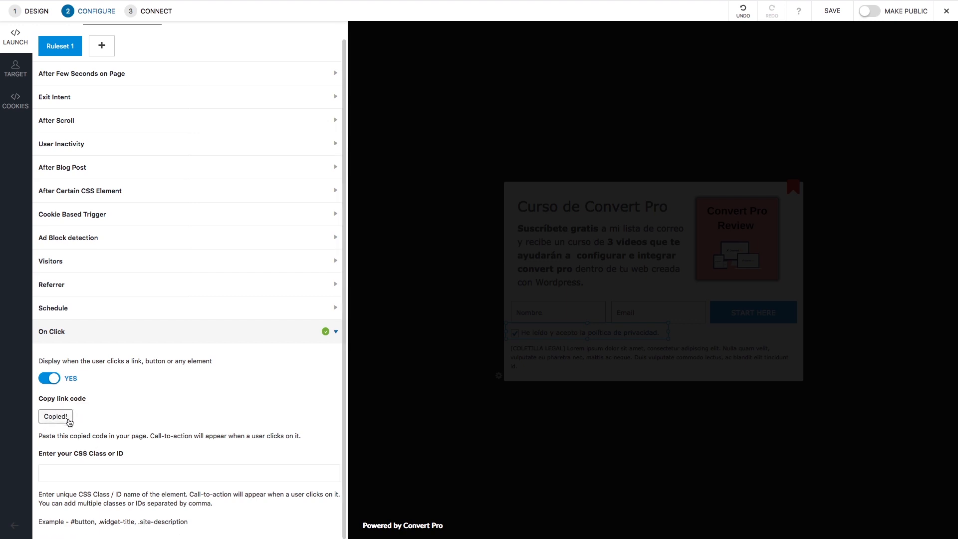
pyautogui.click(68, 422)
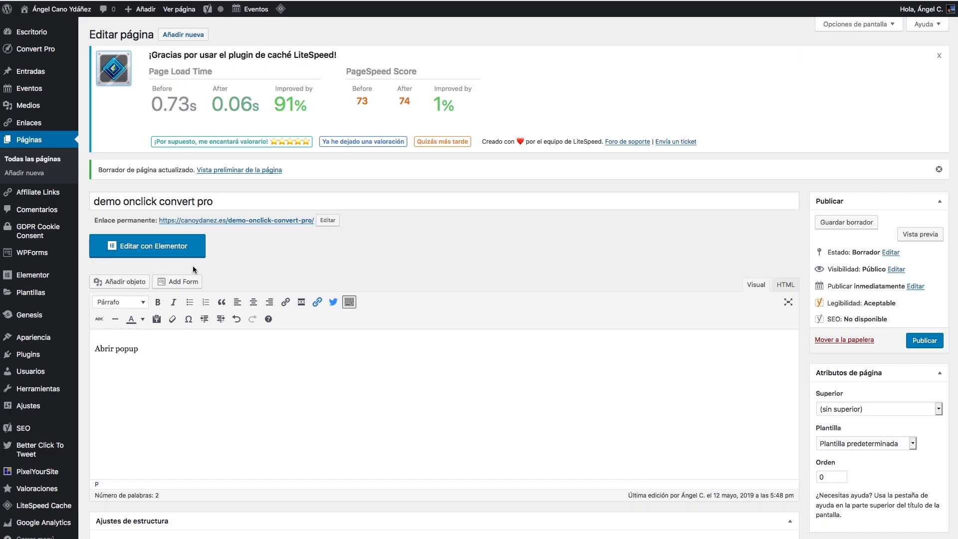
# Step: Switch to the WordPress page "demo onclick convert pro" and paste the popup link code below Abrir popup in its HTML content
pyautogui.click(937, 55)
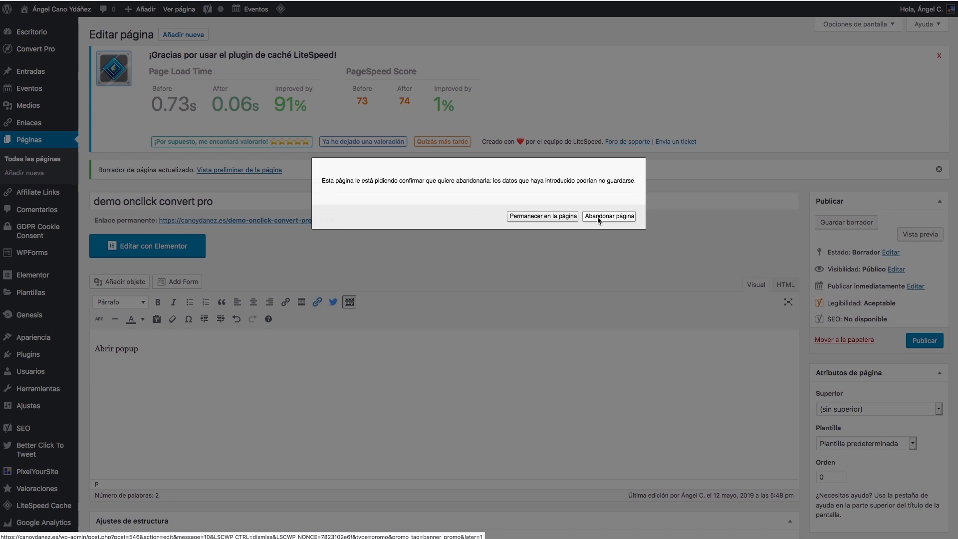
pyautogui.click(553, 216)
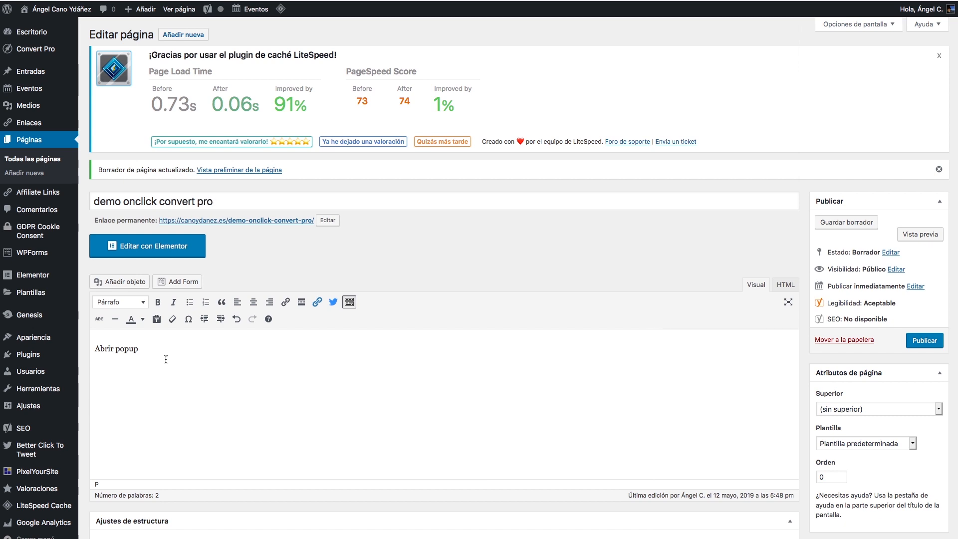
pyautogui.click(785, 285)
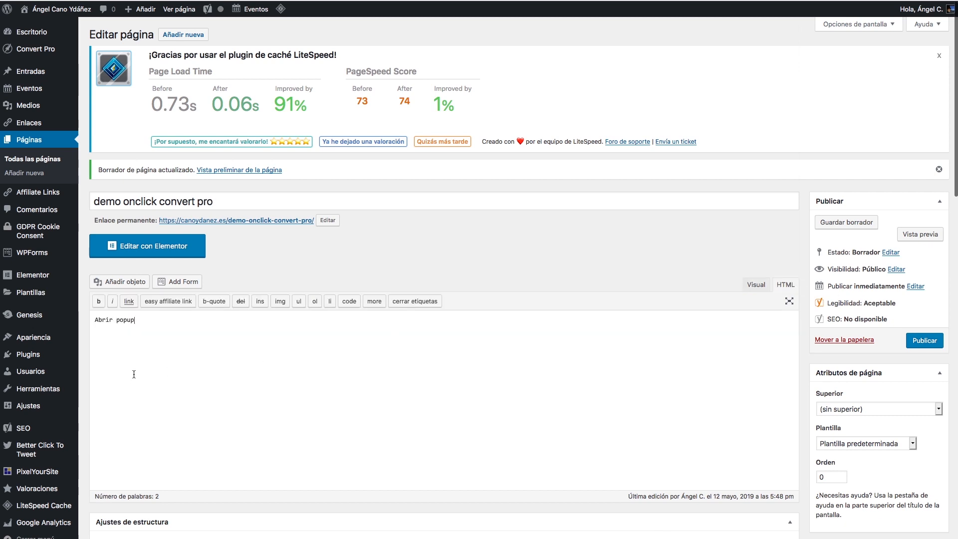
pyautogui.click(163, 323)
pyautogui.hotkey('ctrl', 'v')
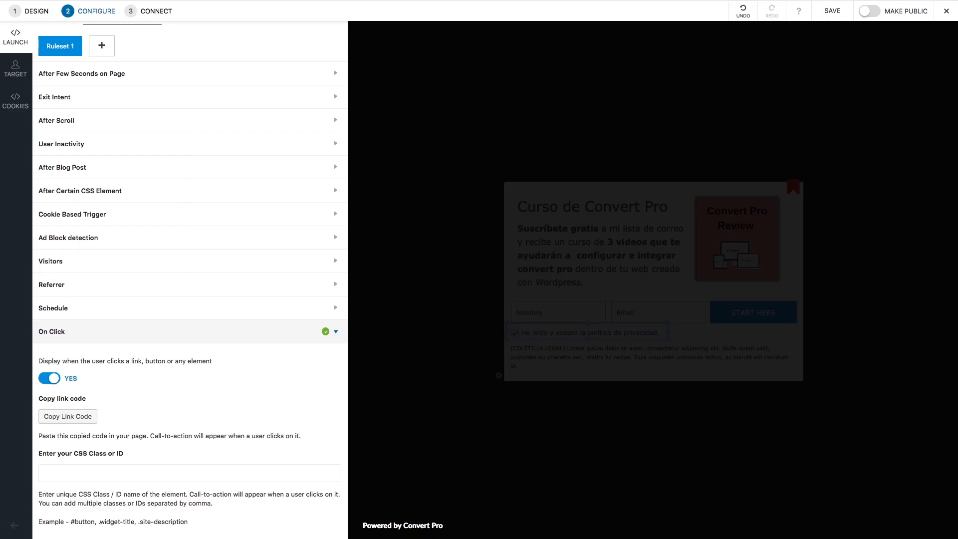
pyautogui.click(75, 416)
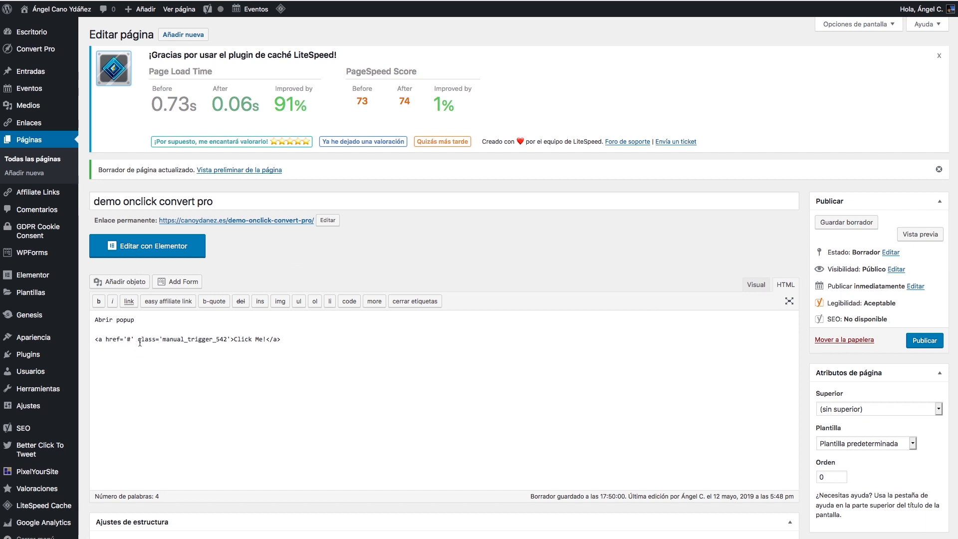
pyautogui.doubleClick(167, 339)
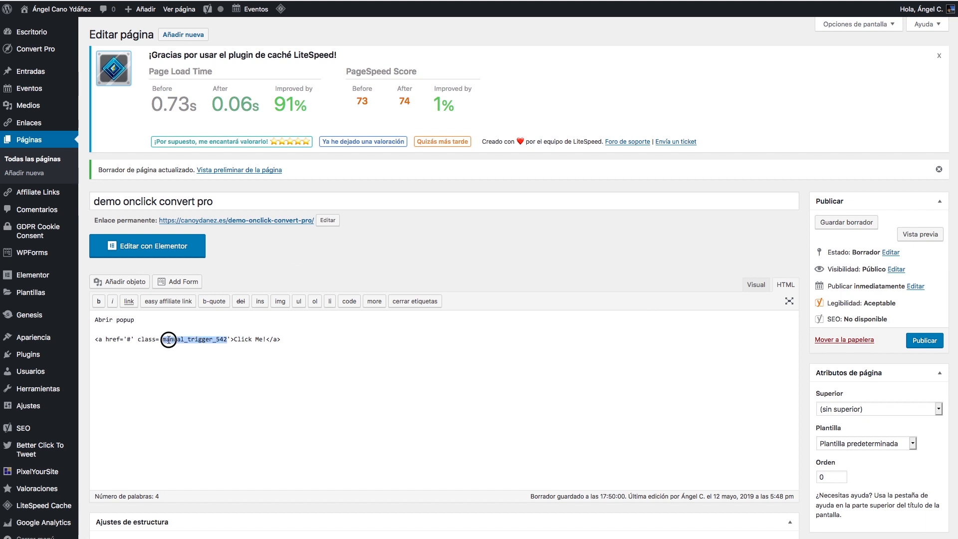
# Step: Remove the separate Abrir popup line, replace the link text Click Me! with Abrir popup, and save the page draft
pyautogui.doubleClick(116, 321)
pyautogui.tripleClick(116, 320)
pyautogui.press('Delete')
pyautogui.press('Delete')
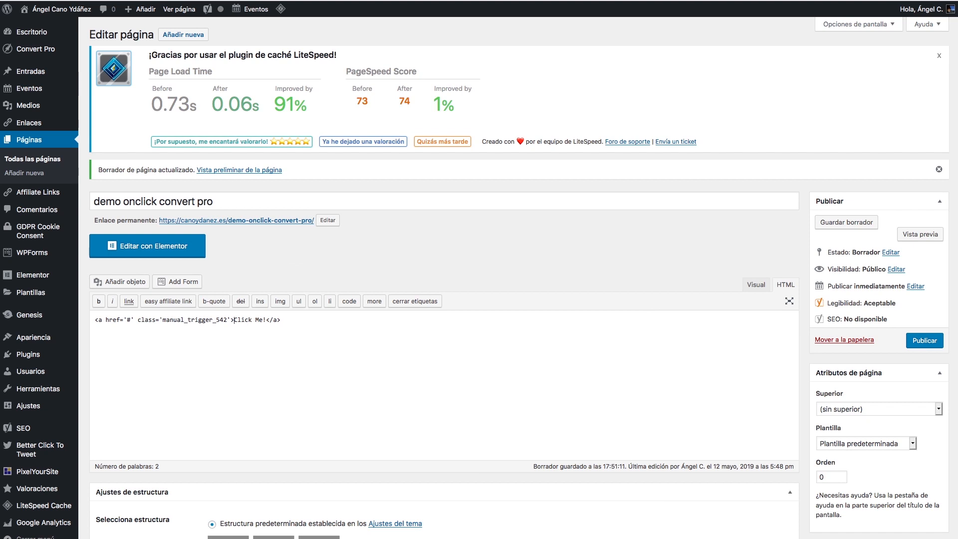
pyautogui.doubleClick(243, 320)
pyautogui.press('super+v')
pyautogui.press('BackSpace')
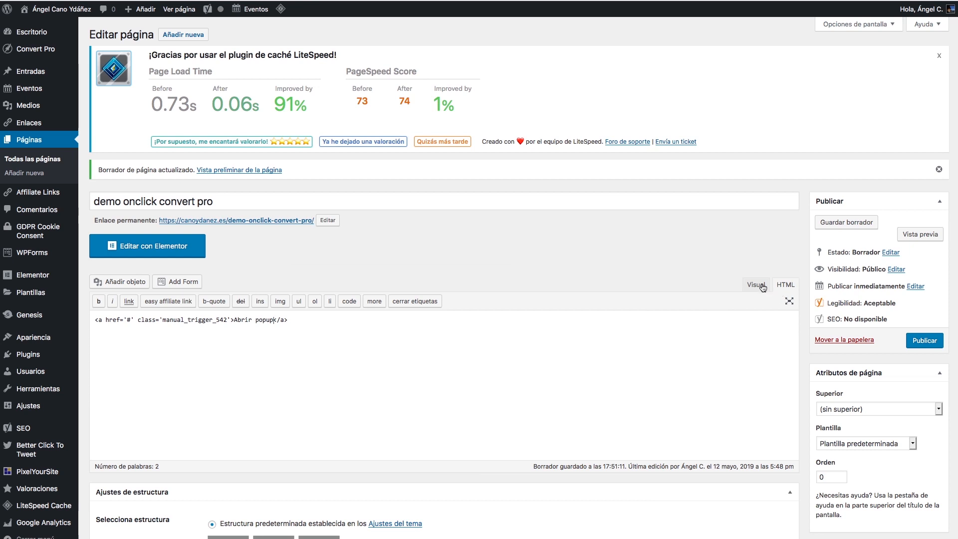
pyautogui.click(844, 223)
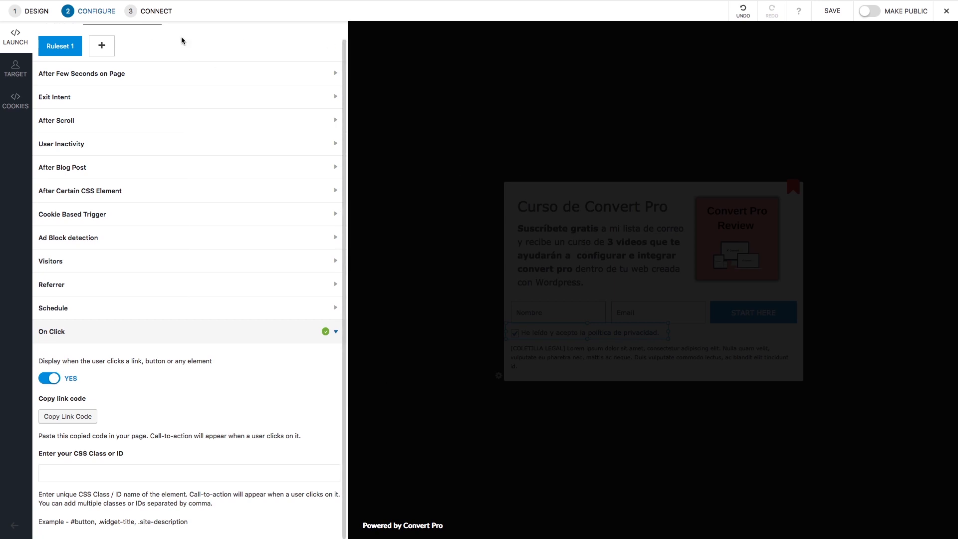
# Step: Return to the popup's Design stage in Convert Pro, make the popup public and save it
pyautogui.click(46, 13)
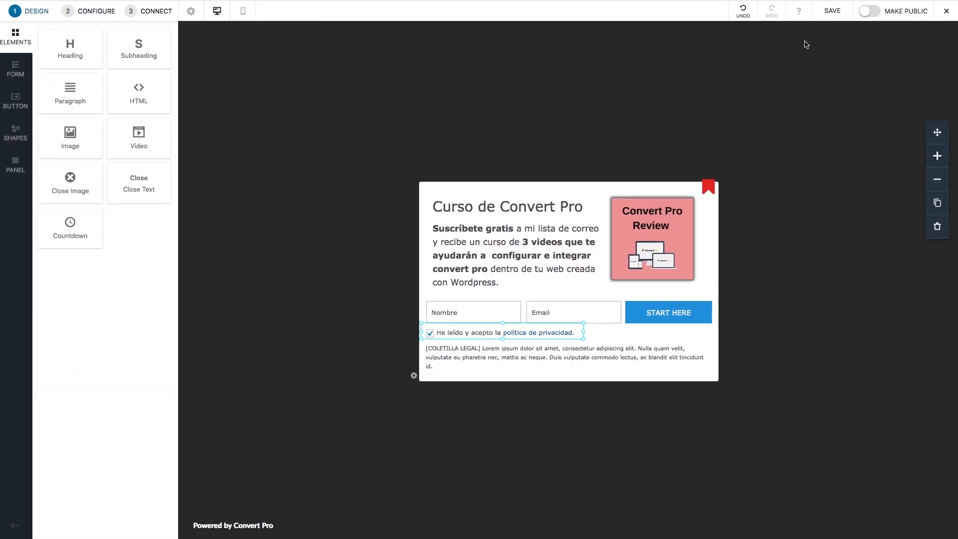
pyautogui.click(871, 12)
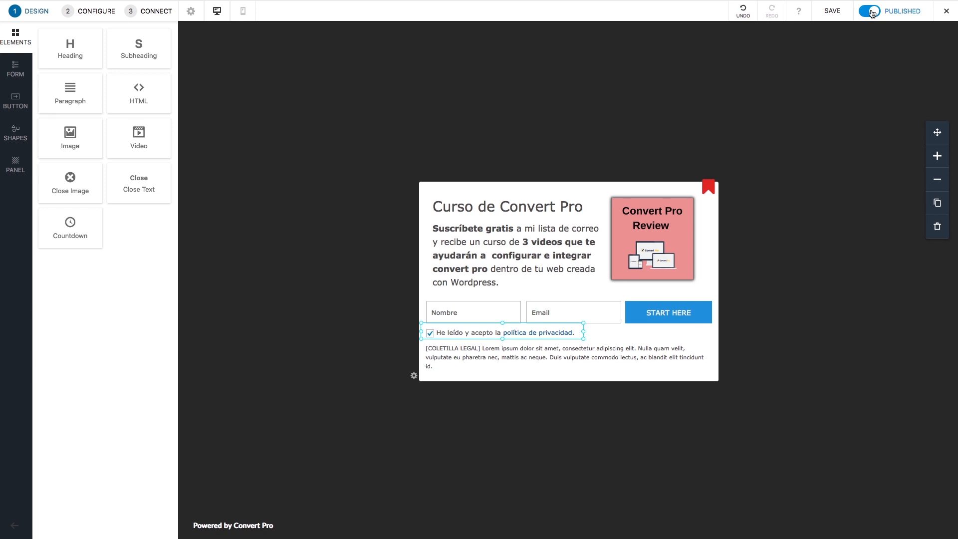
pyautogui.click(830, 12)
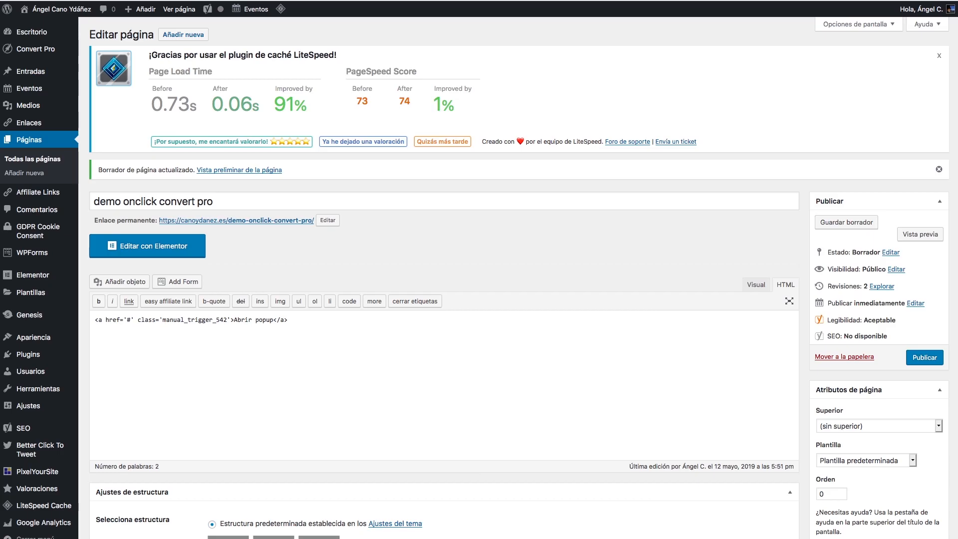
# Step: Preview the WordPress demo page, test the Abrir popup link and dismiss the popup
pyautogui.click(913, 237)
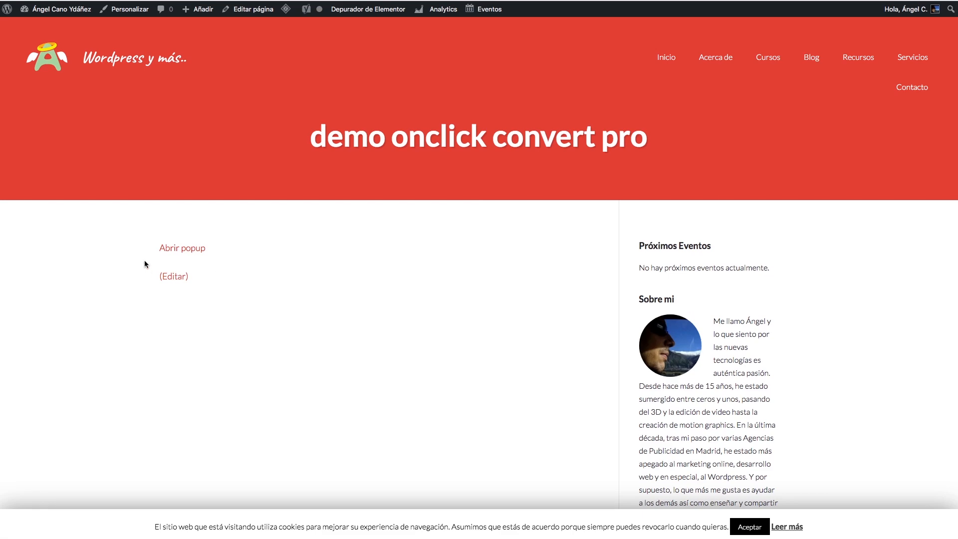
pyautogui.click(183, 251)
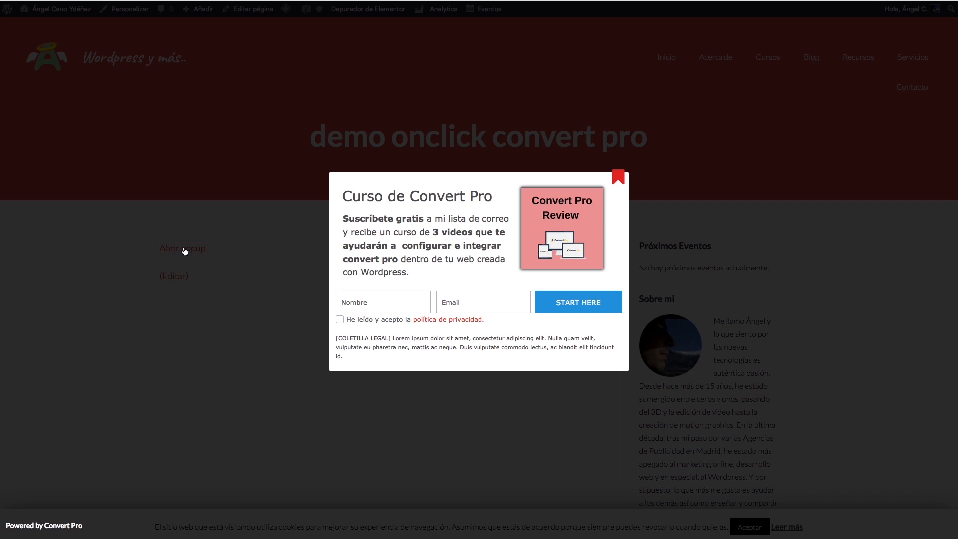
pyautogui.click(429, 152)
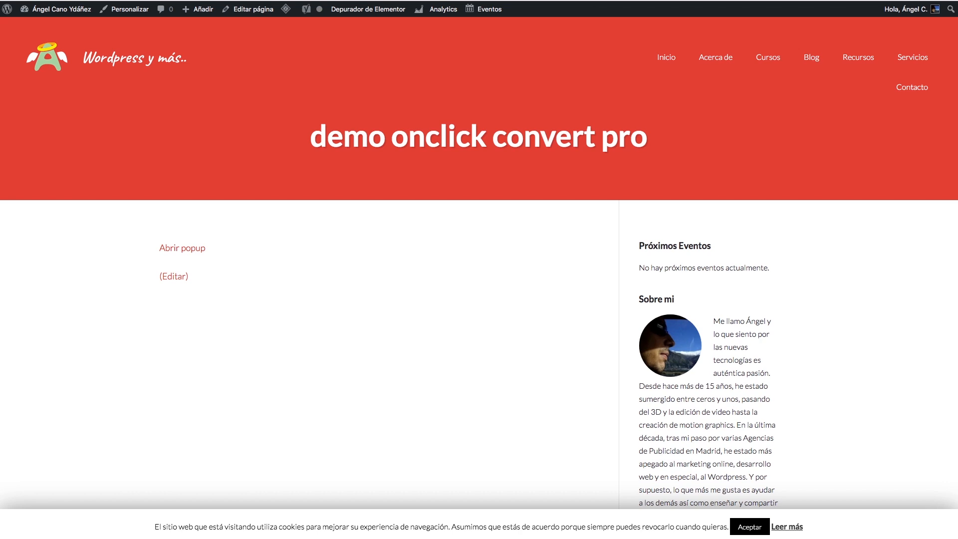
# Step: Switch back to the Convert Pro editor, unpublish the popup and save the design
pyautogui.hotkey('ctrl', 'shift', 'Tab')
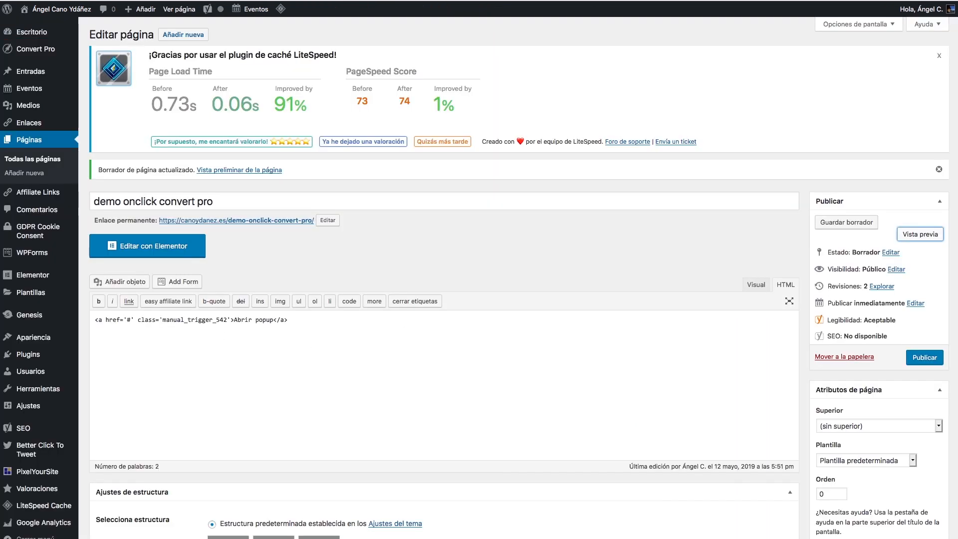
pyautogui.hotkey('ctrl', 'shift', 'Tab')
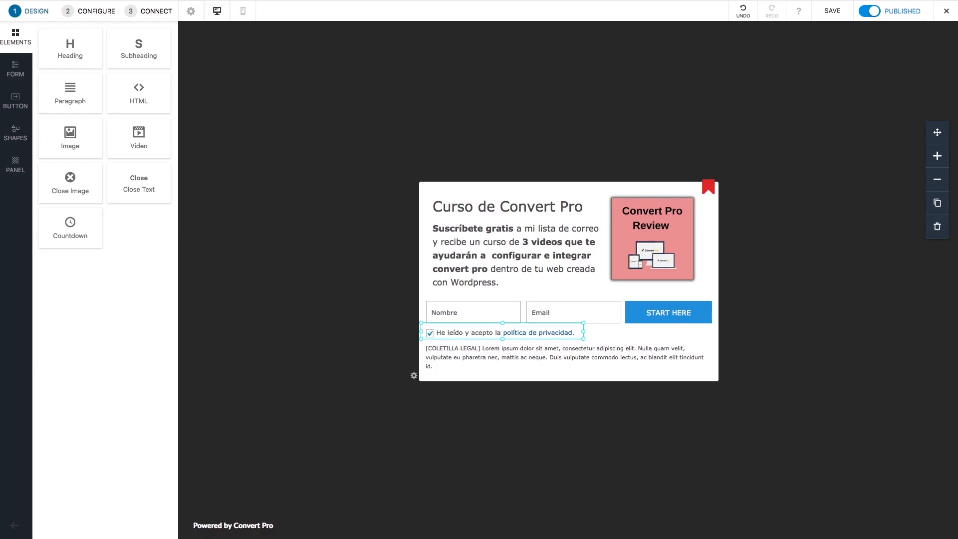
pyautogui.click(872, 11)
pyautogui.click(826, 16)
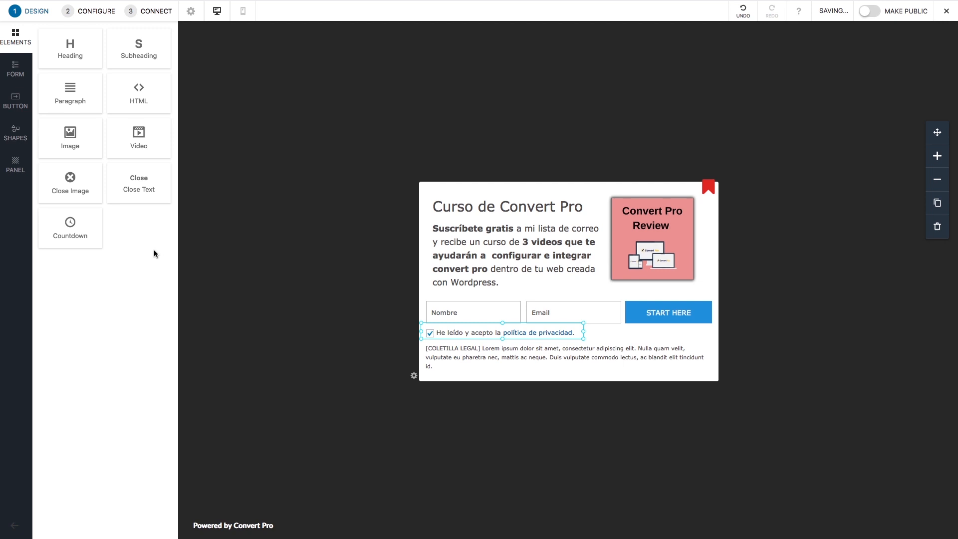
# Step: Open the Configure stage's page targeting and examine the location options available for the display rule
pyautogui.click(95, 14)
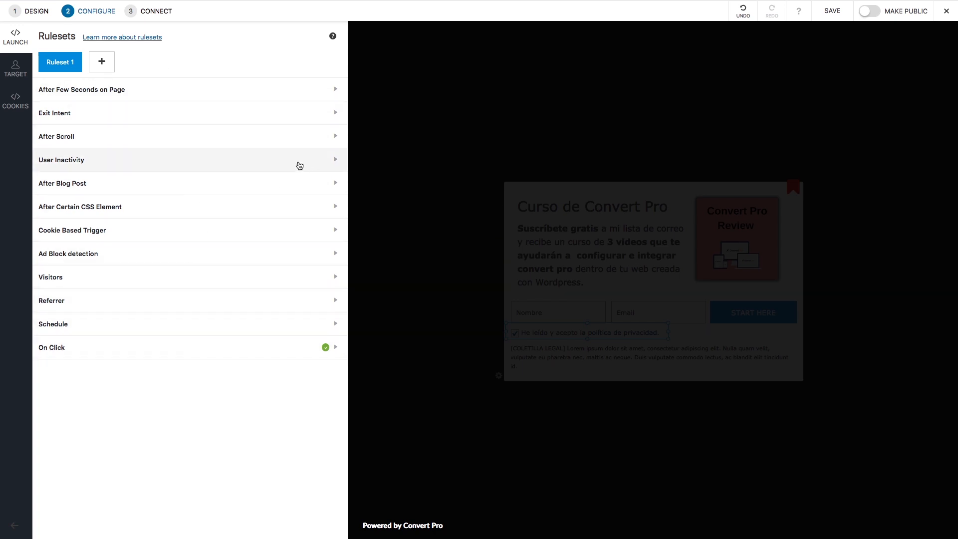
pyautogui.click(8, 75)
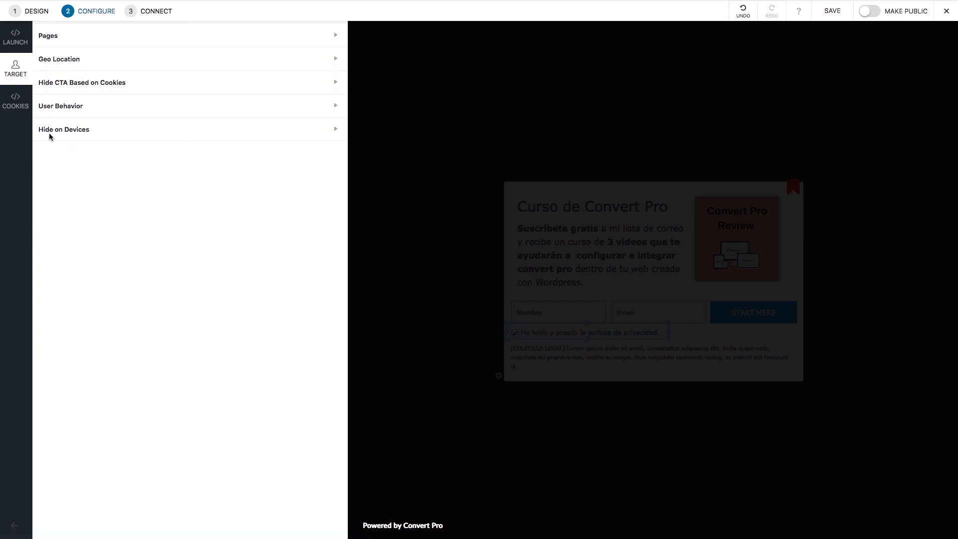
pyautogui.click(89, 36)
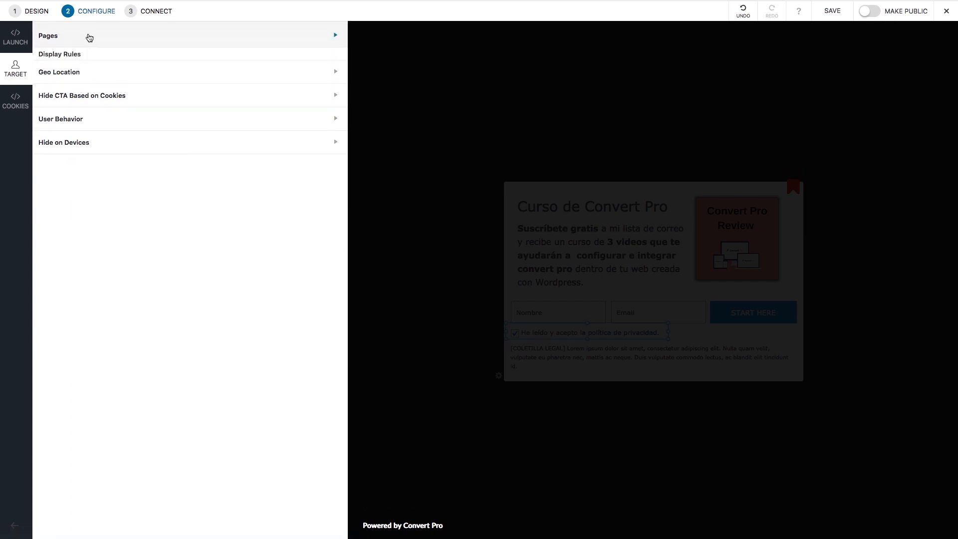
pyautogui.moveTo(89, 65); pyautogui.dragTo(36, 65)
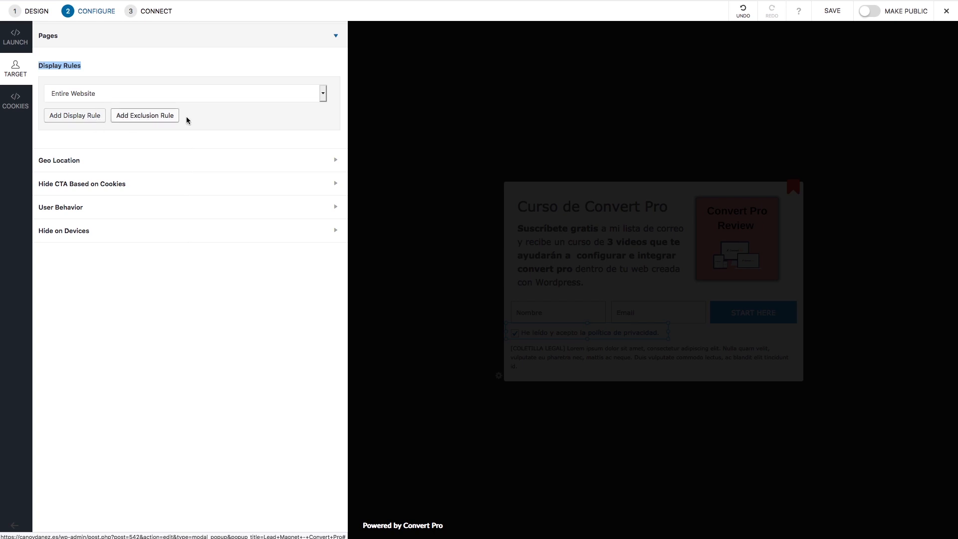
pyautogui.click(93, 92)
pyautogui.click(93, 93)
pyautogui.click(93, 93)
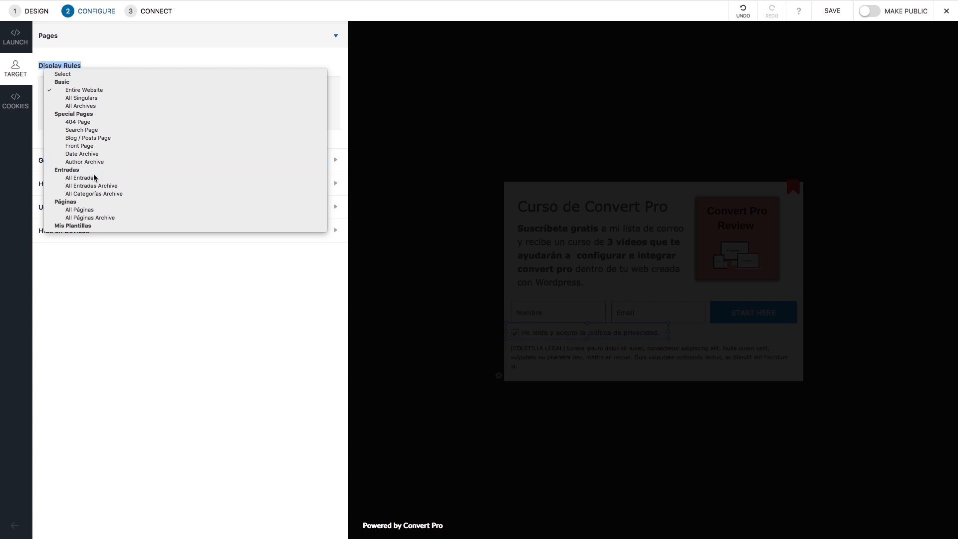
pyautogui.scroll(-3, 102, 189)
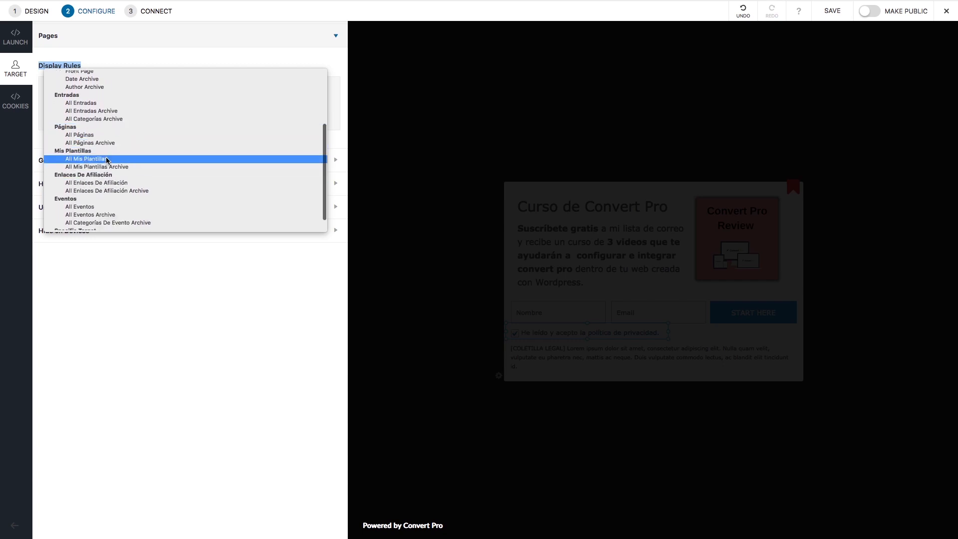
pyautogui.scroll(-1, 93, 165)
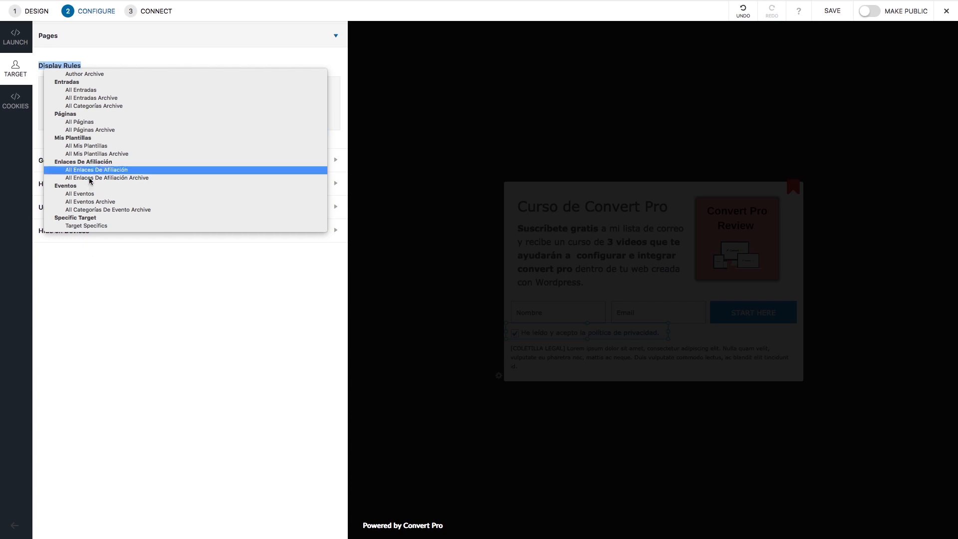
# Step: Try a Target Specifics display rule and an additional blank rule, restoring the page targeting to Entire Website only
pyautogui.click(95, 226)
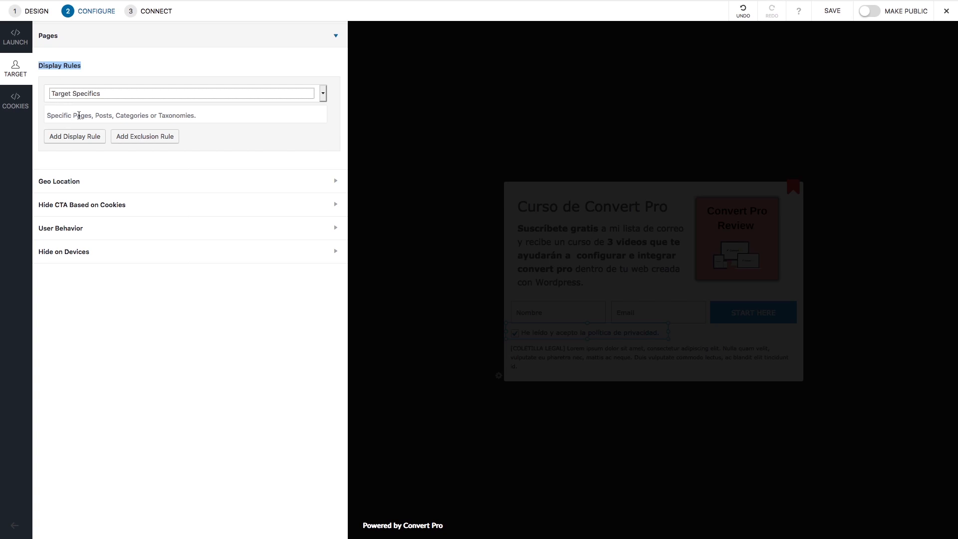
pyautogui.click(181, 112)
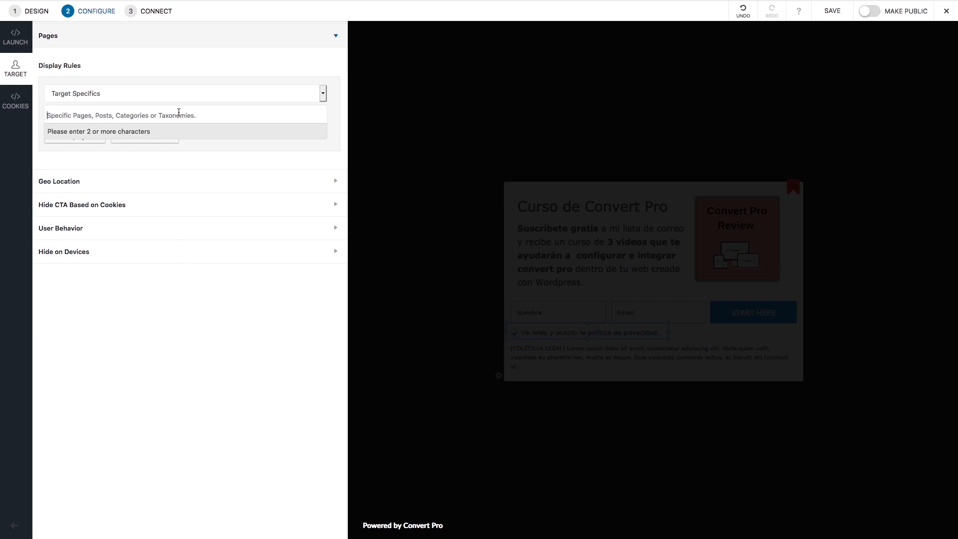
pyautogui.click(90, 92)
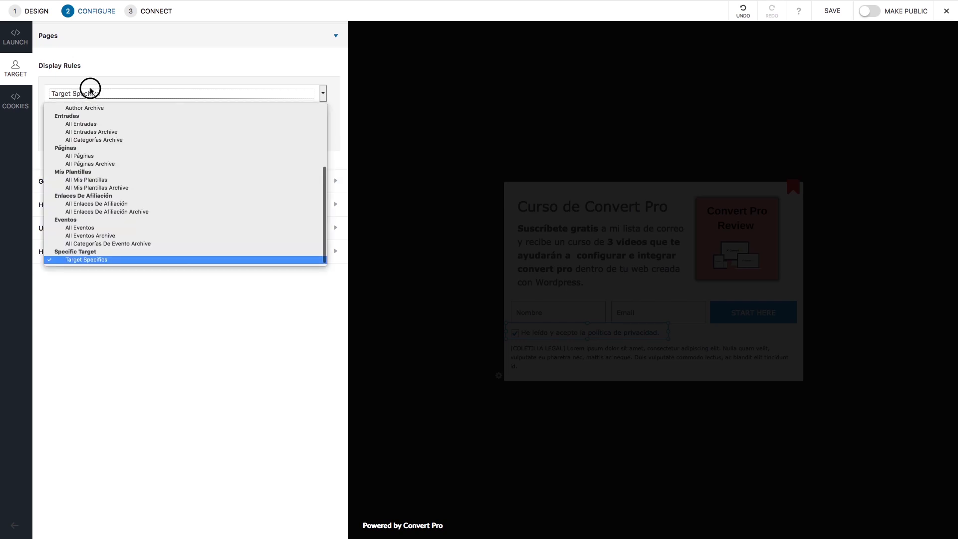
pyautogui.scroll(5, 105, 155)
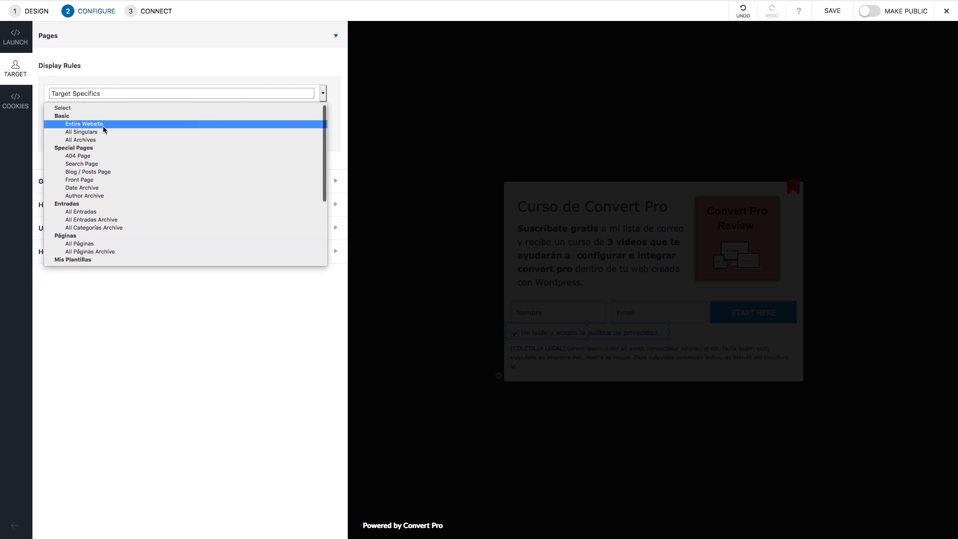
pyautogui.press('Escape')
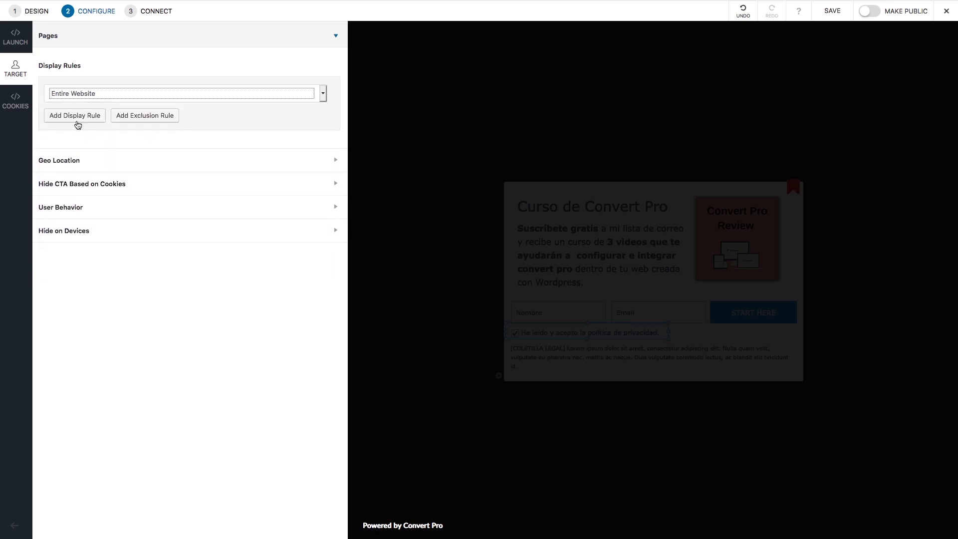
pyautogui.click(76, 116)
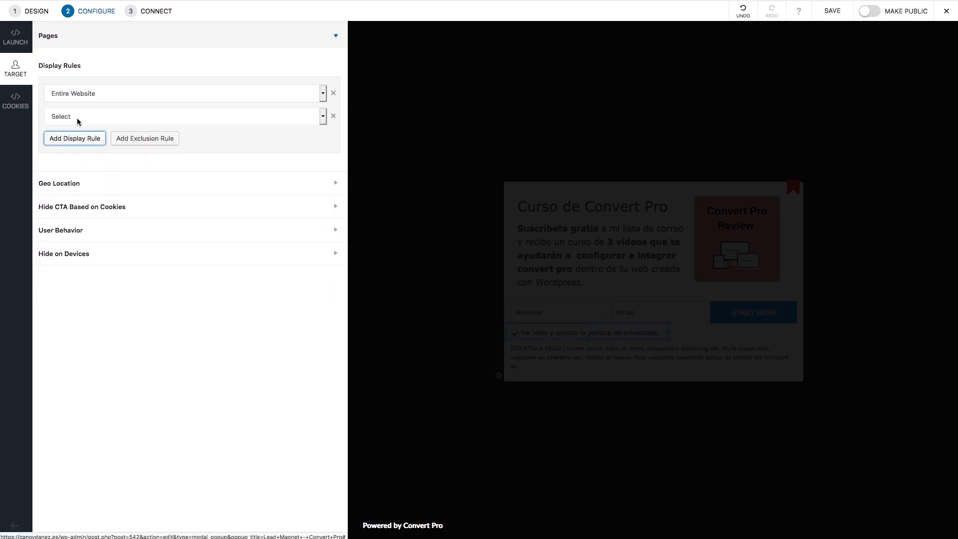
pyautogui.click(331, 117)
# Step: Review the Geo Location country options and the Hide CTA Based on Cookies setting
pyautogui.click(88, 163)
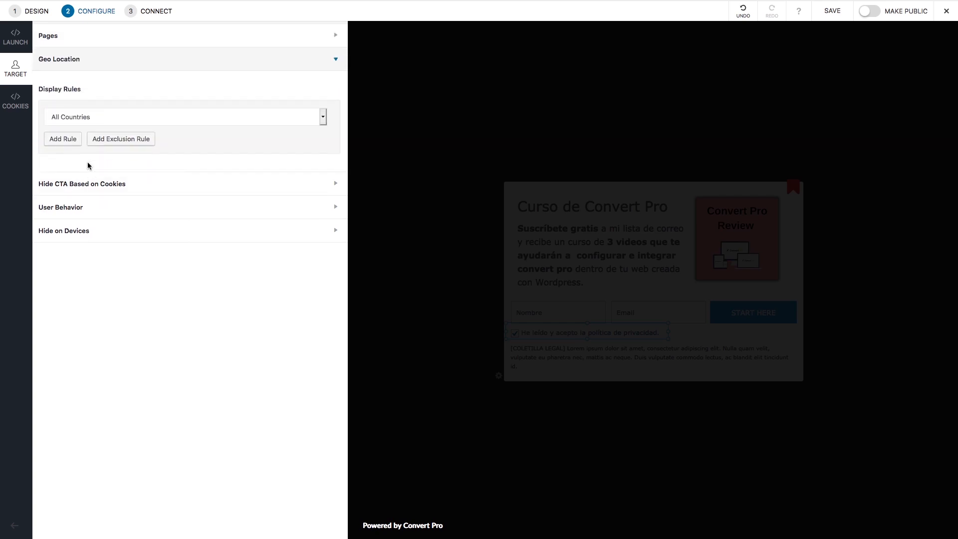
pyautogui.click(96, 116)
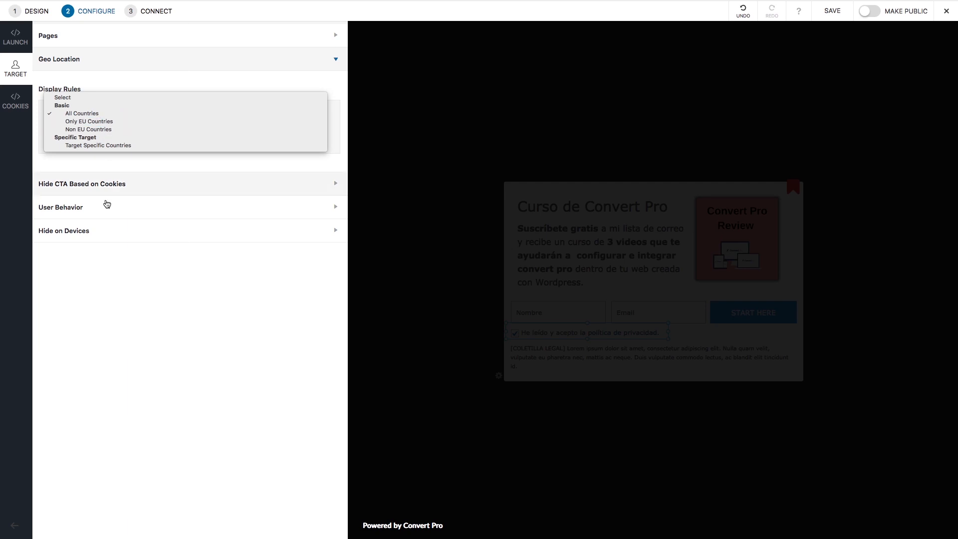
pyautogui.click(106, 165)
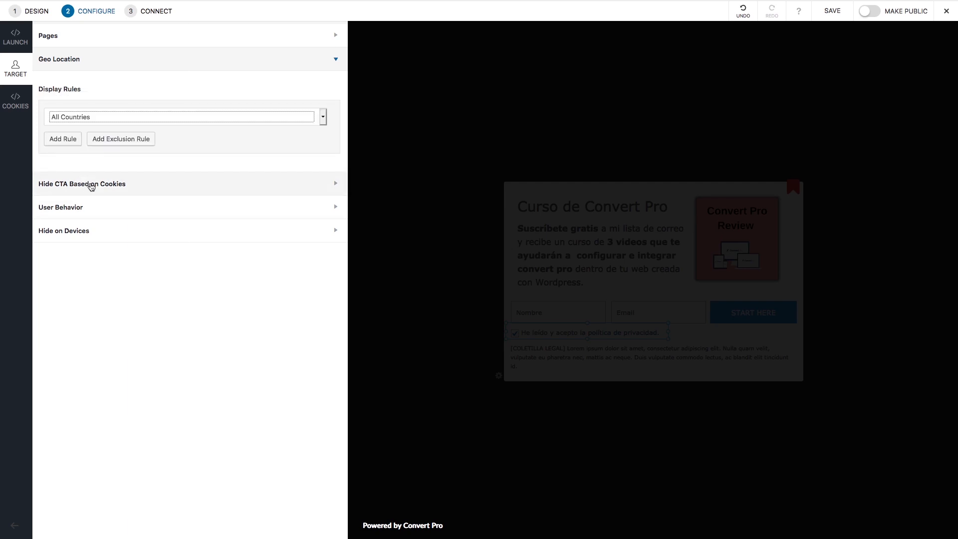
pyautogui.click(131, 183)
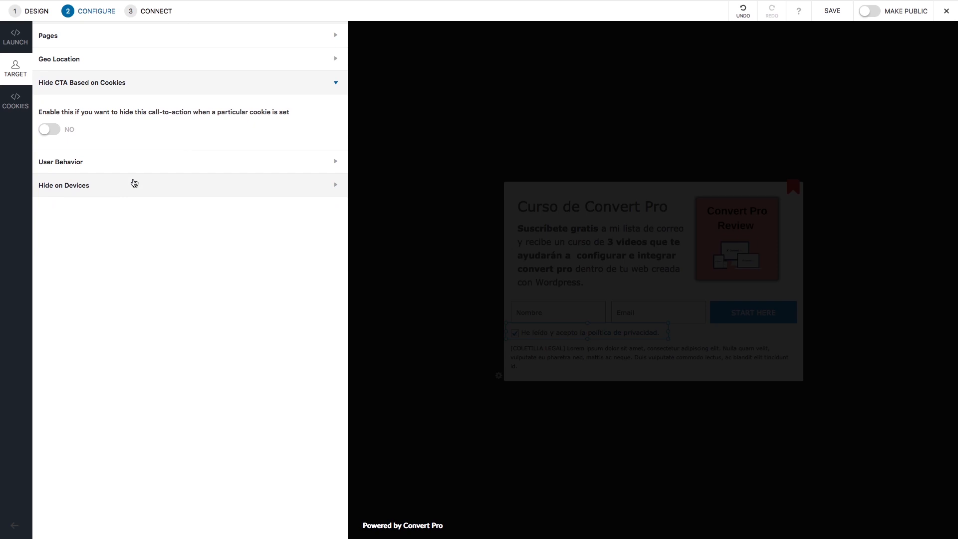
# Step: Set the User Behavior targeting to hide the popup from logged-in users
pyautogui.click(89, 165)
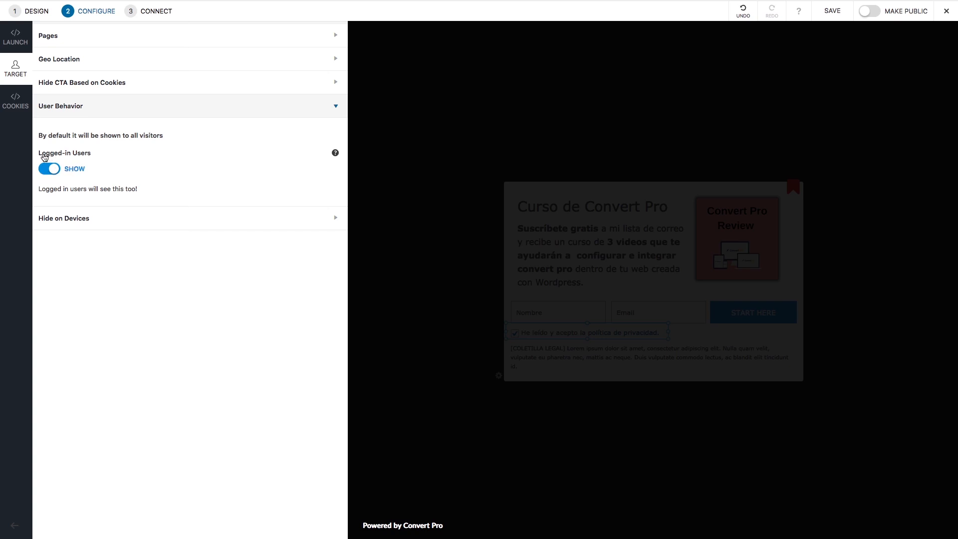
pyautogui.click(49, 172)
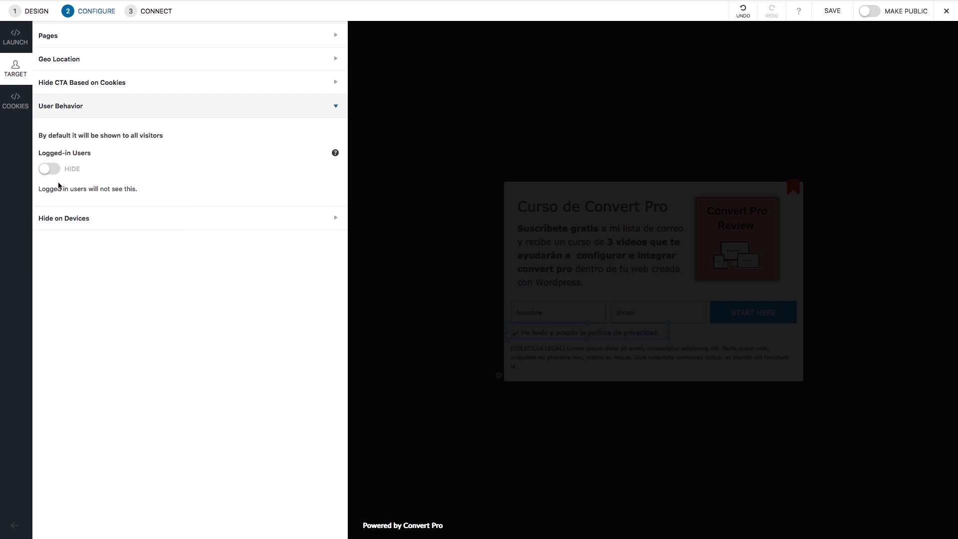
# Step: Review the Hide on Devices options and revisit the other targeting sections back up to Pages
pyautogui.click(84, 223)
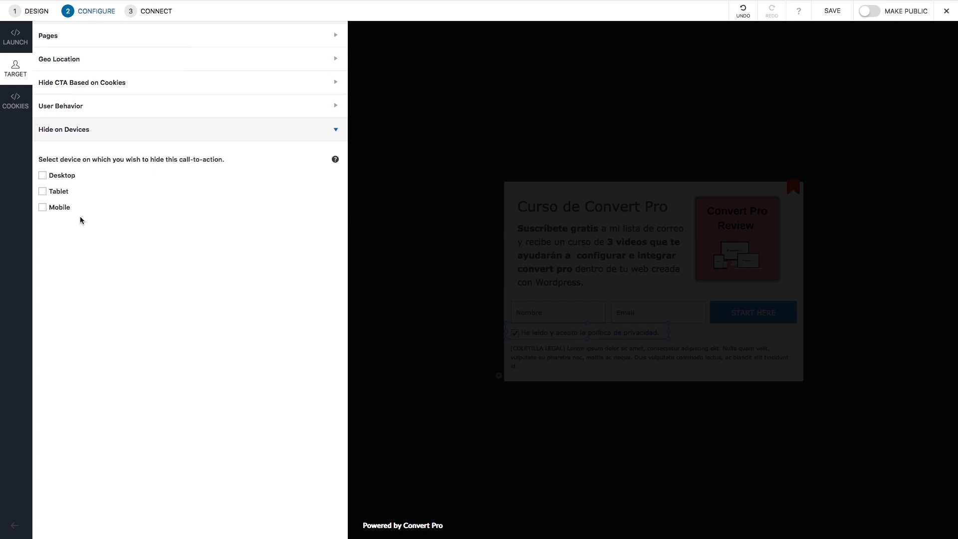
pyautogui.click(68, 178)
pyautogui.click(54, 192)
pyautogui.click(77, 107)
pyautogui.click(84, 86)
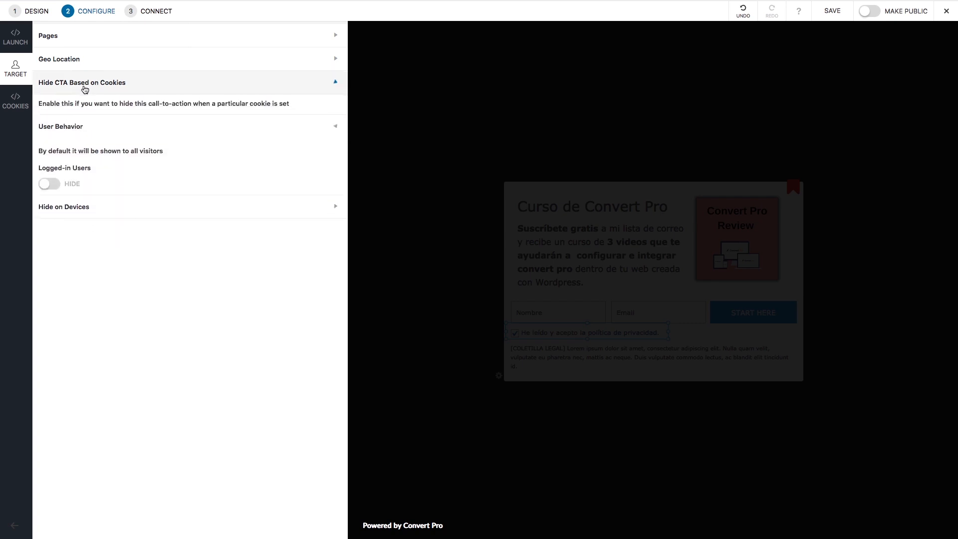
pyautogui.click(83, 62)
pyautogui.click(74, 38)
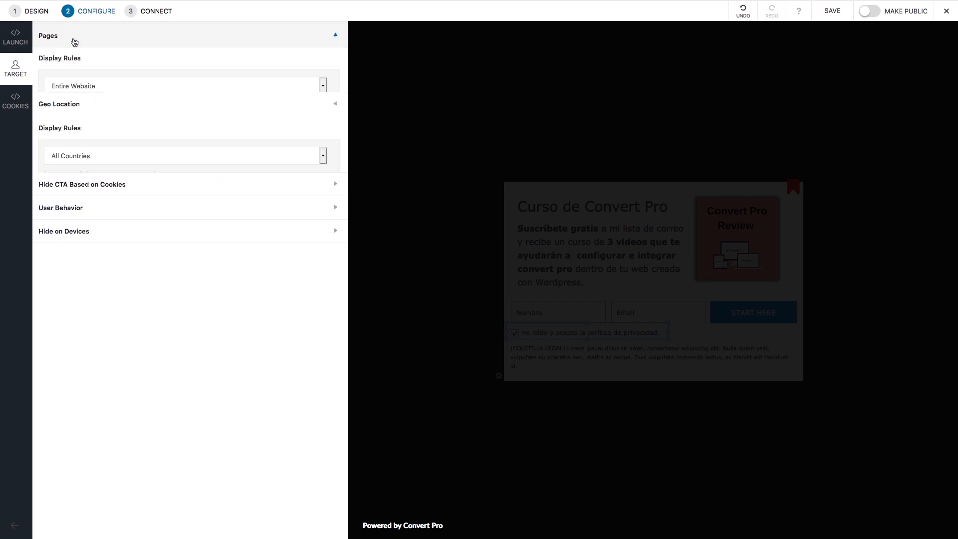
# Step: Review the Cookies settings for hiding the popup and adding specific cookie names after closing or submission
pyautogui.click(16, 102)
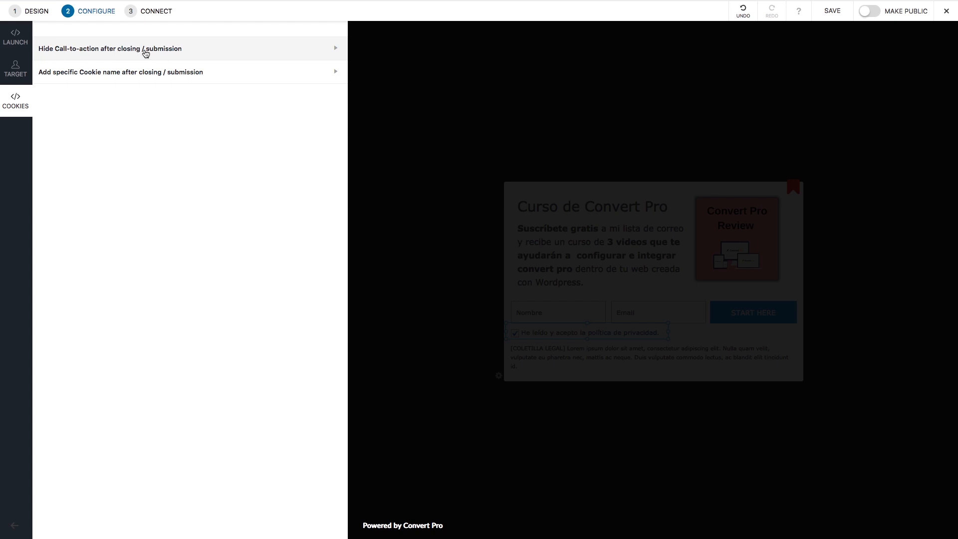
pyautogui.click(181, 51)
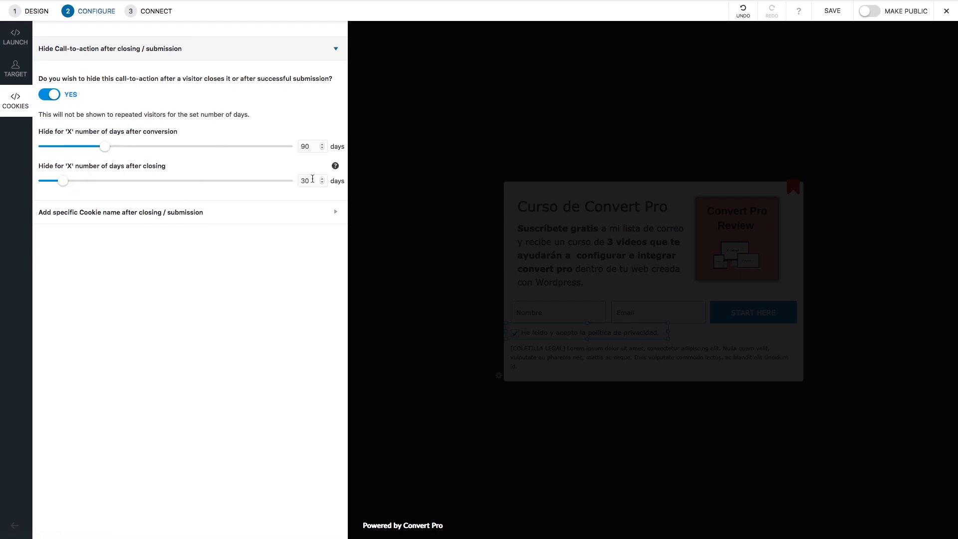
pyautogui.click(85, 216)
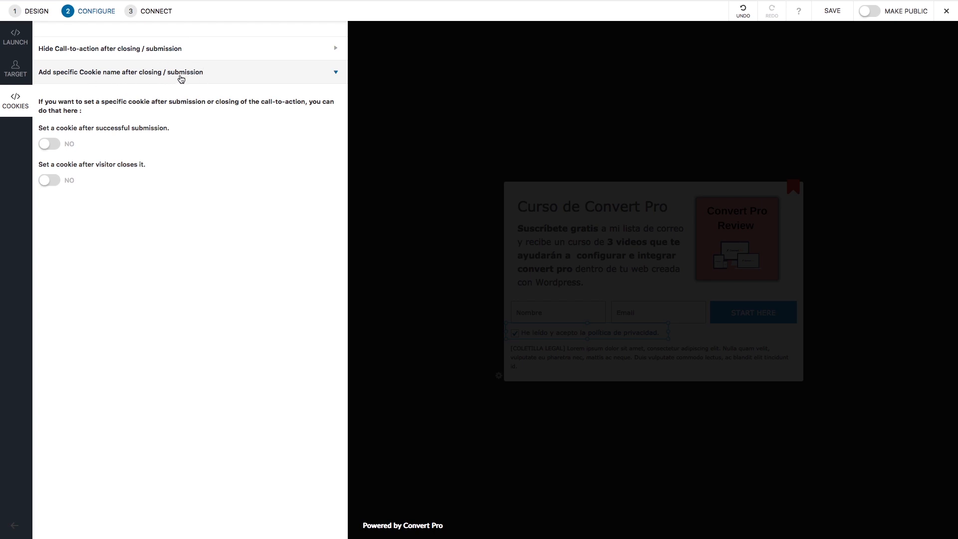
# Step: Return to the launch rules and review the Referrer and Cookie Based Trigger settings
pyautogui.click(22, 36)
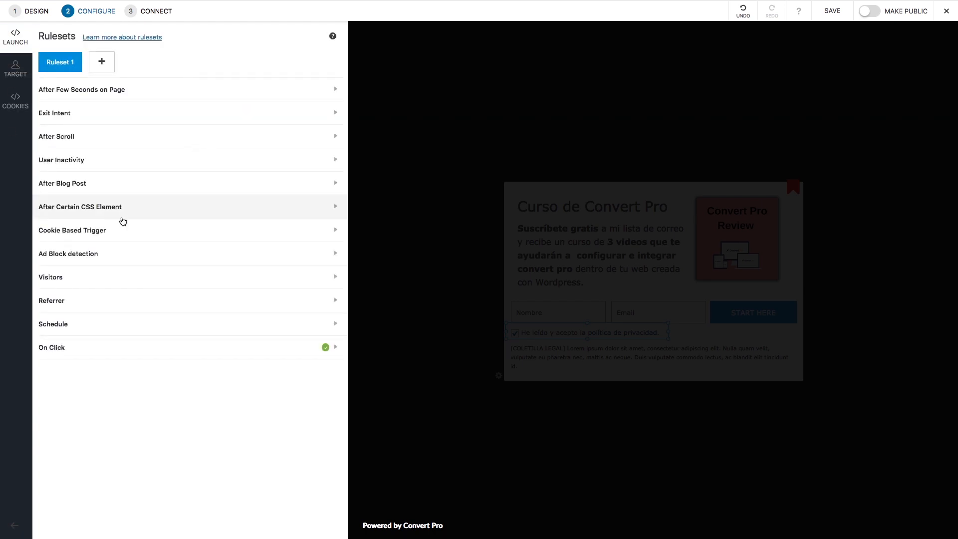
pyautogui.click(83, 309)
pyautogui.click(82, 303)
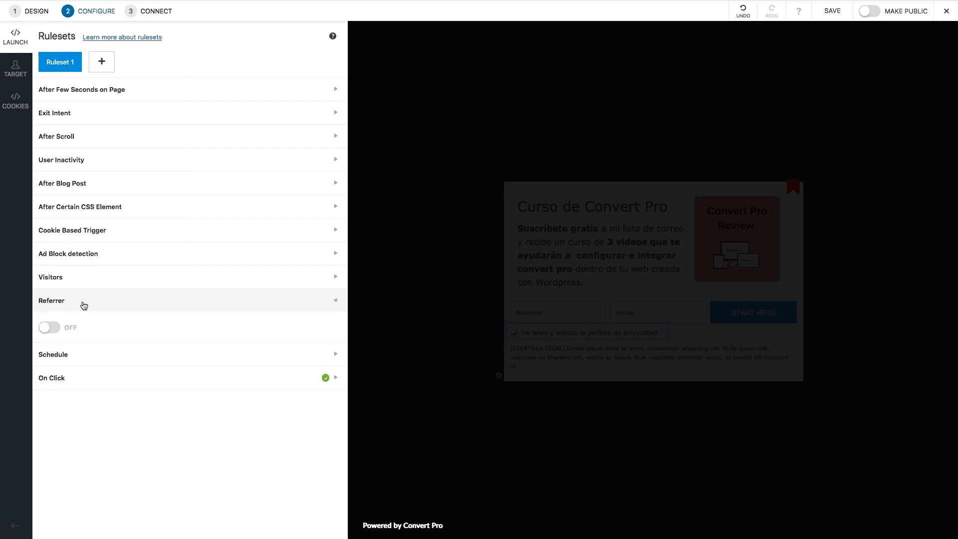
pyautogui.click(74, 234)
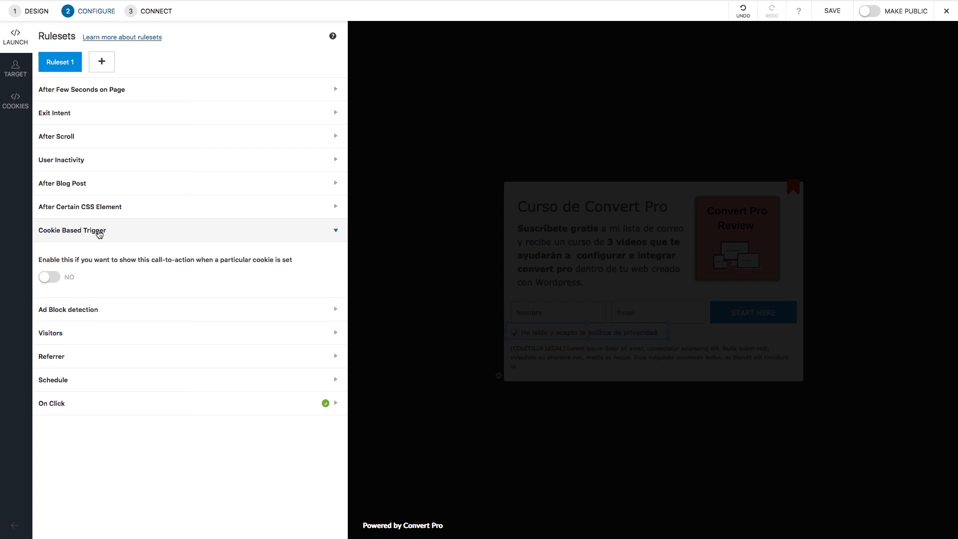
# Step: Try setting a cookie named cierra_pop_up_curso with a shorter duration after the visitor closes the popup, and switch that option back off
pyautogui.click(16, 97)
pyautogui.click(134, 80)
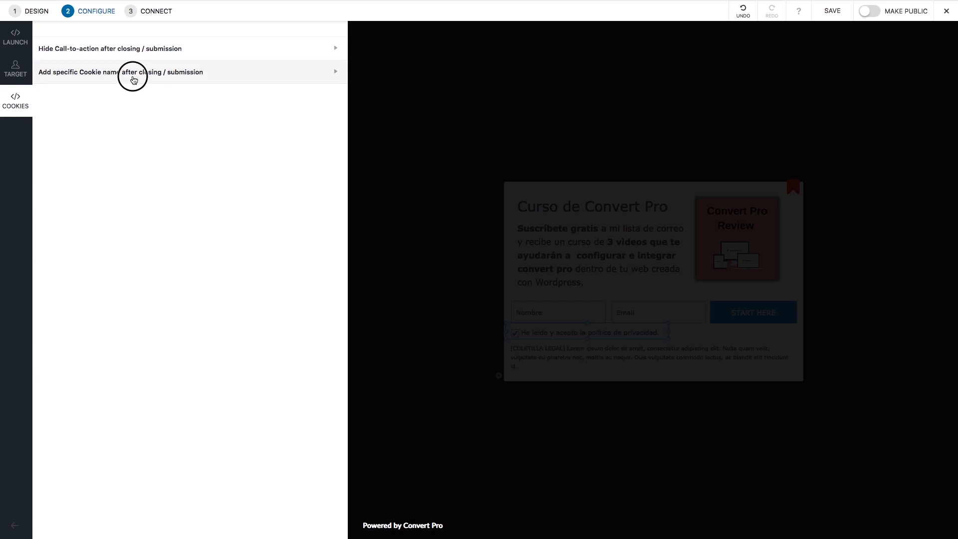
pyautogui.click(54, 181)
pyautogui.click(92, 221)
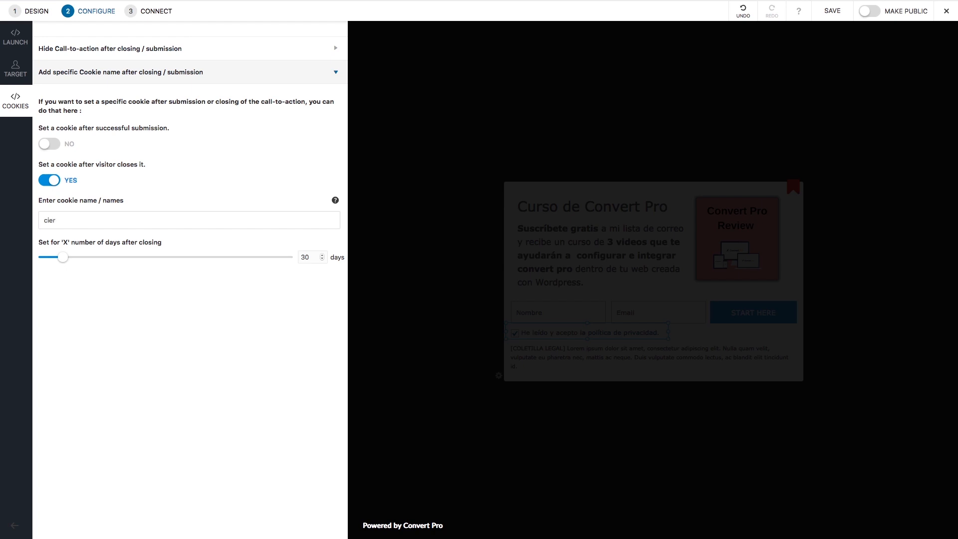
pyautogui.write('cierra_pop_up_curso')
pyautogui.moveTo(334, 242)
pyautogui.moveTo(61, 257); pyautogui.dragTo(49, 258)
pyautogui.click(46, 182)
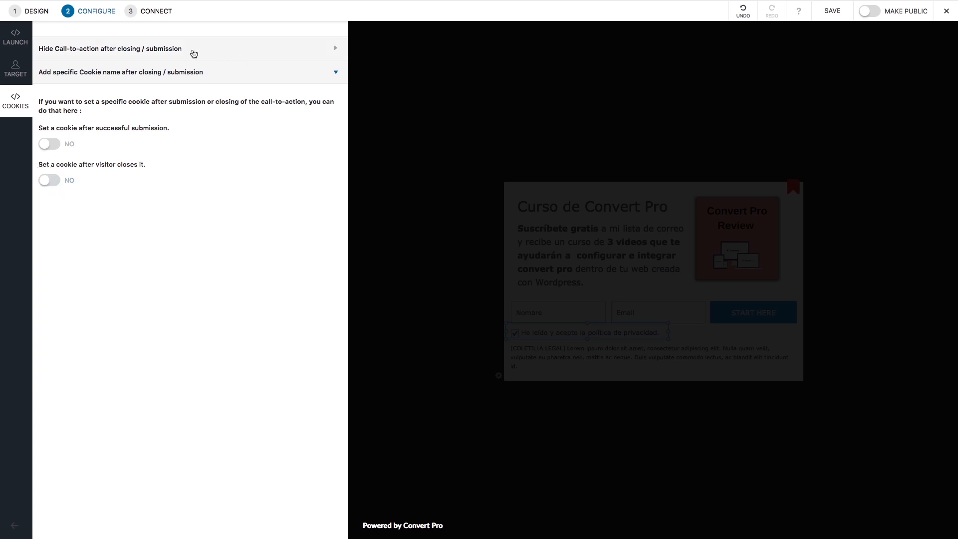